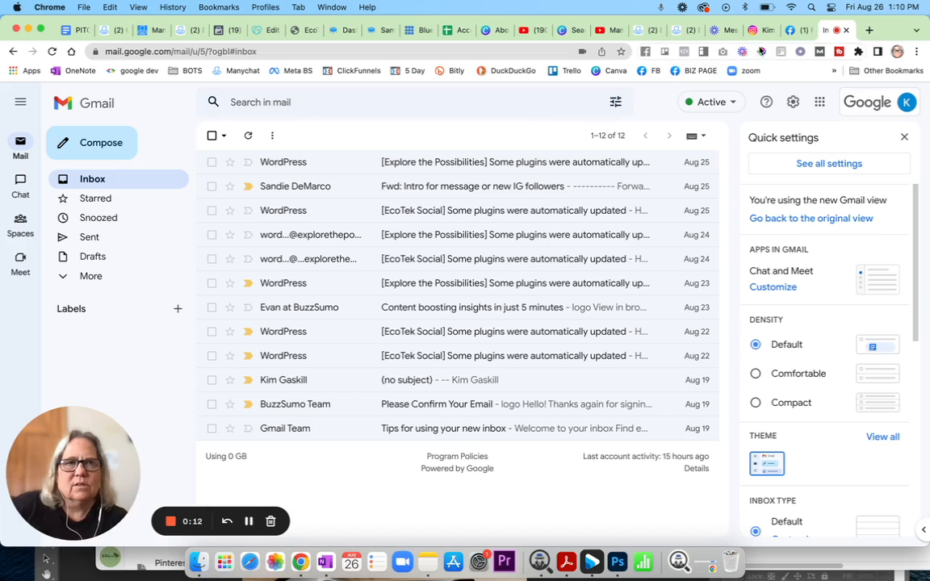
Open Gmail's full Settings page on the General tab via Quick settings.
left_click(794, 106)
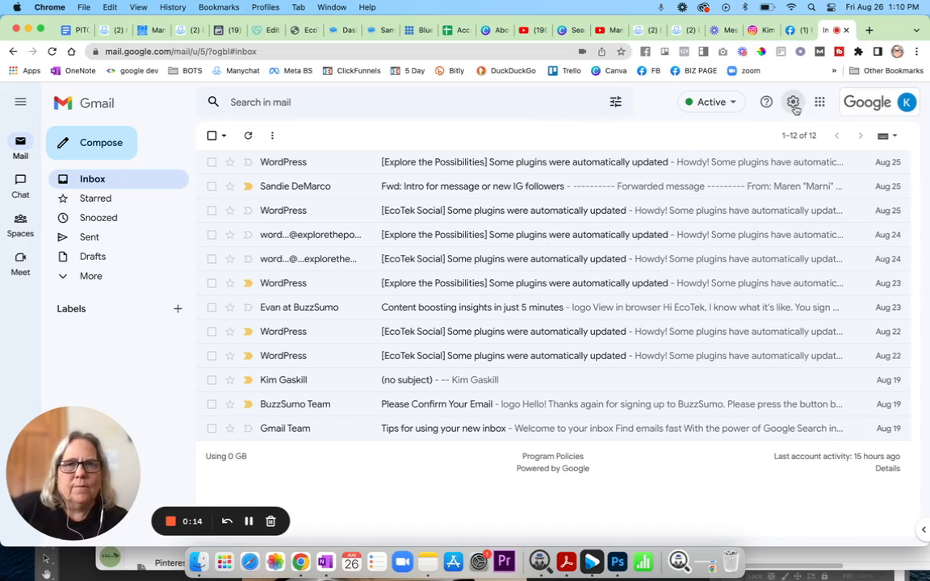
left_click(794, 106)
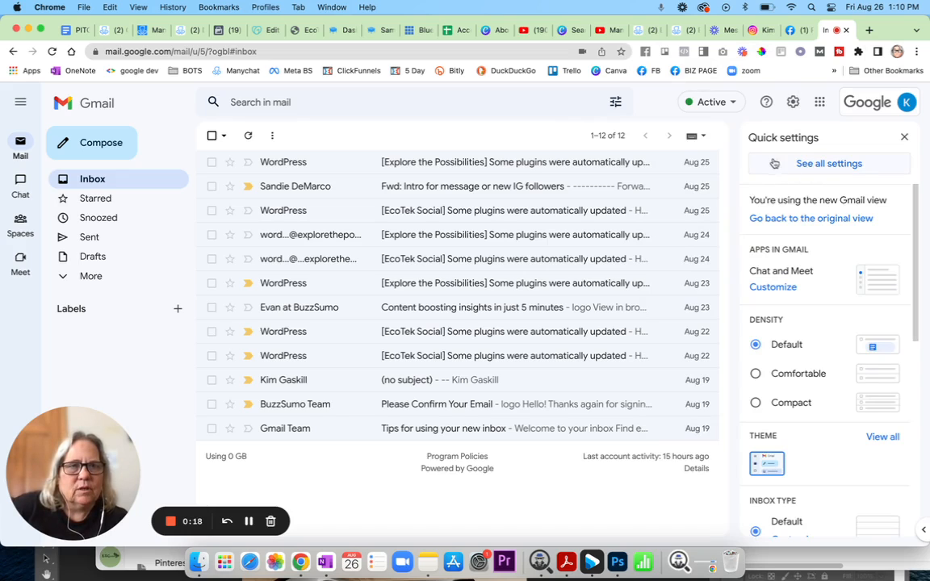
left_click(801, 165)
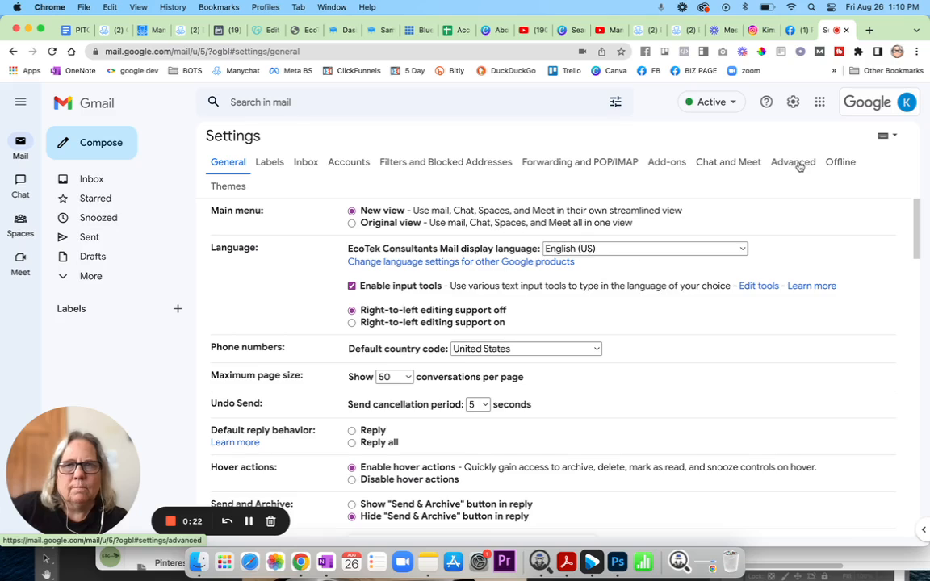
Scroll the General settings to the Signature section with the existing name-and-company signature.
scroll(393, 358, "down", 10)
scroll(394, 357, "down", 15)
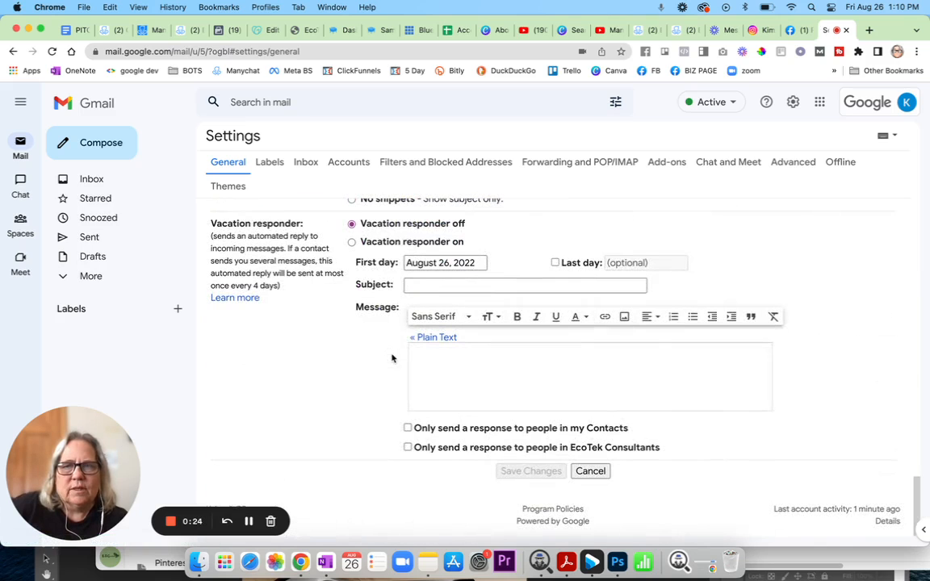
scroll(393, 355, "up", 3)
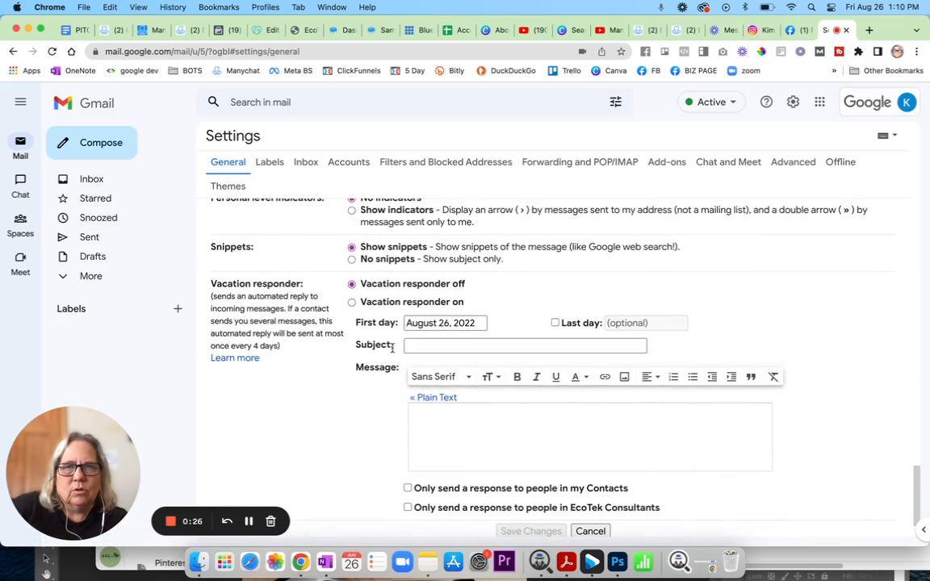
scroll(393, 348, "up", 5)
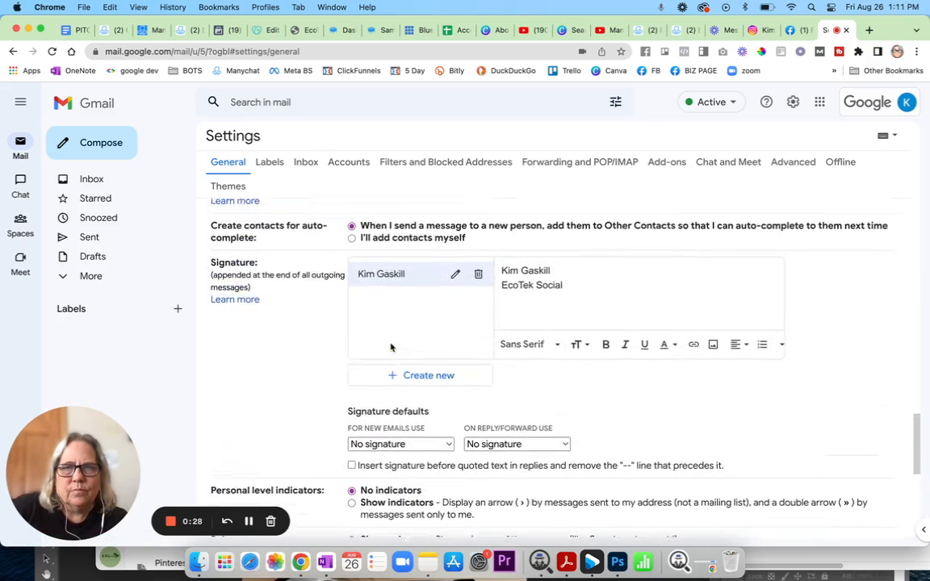
scroll(391, 345, "up", 1)
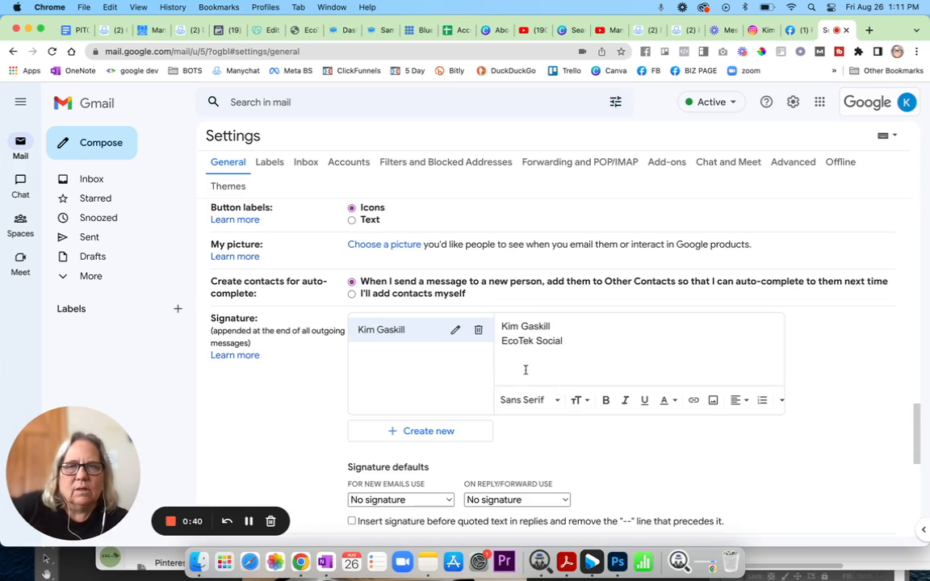
Create a new signature named 'bot signature'.
left_click(432, 432)
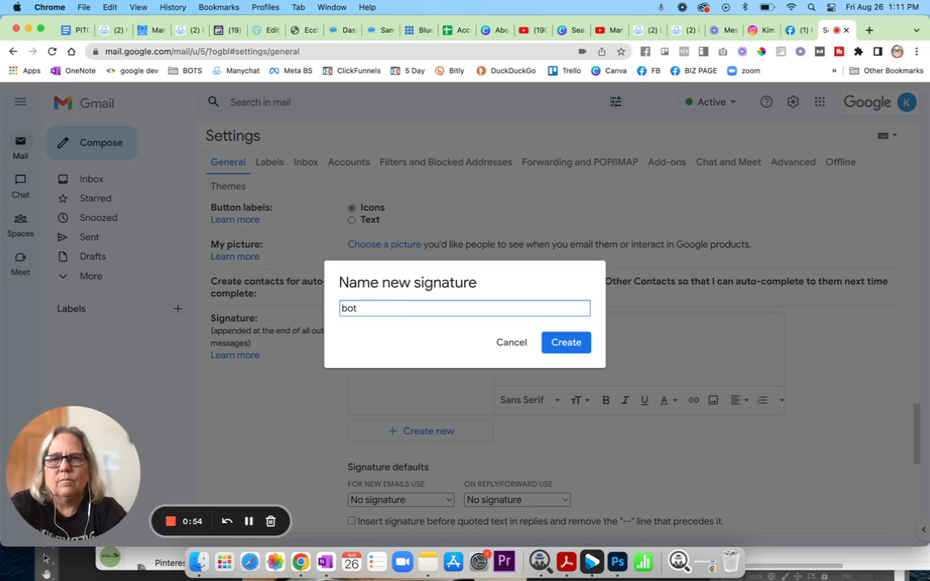
key("BackSpace")
key("BackSpace")
key("BackSpace")
key("BackSpace")
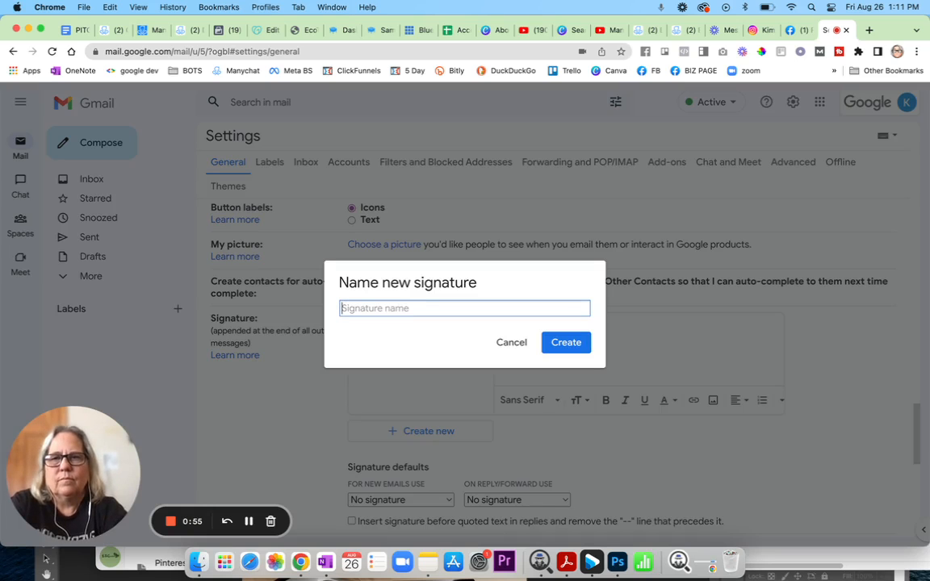
type("bot signature")
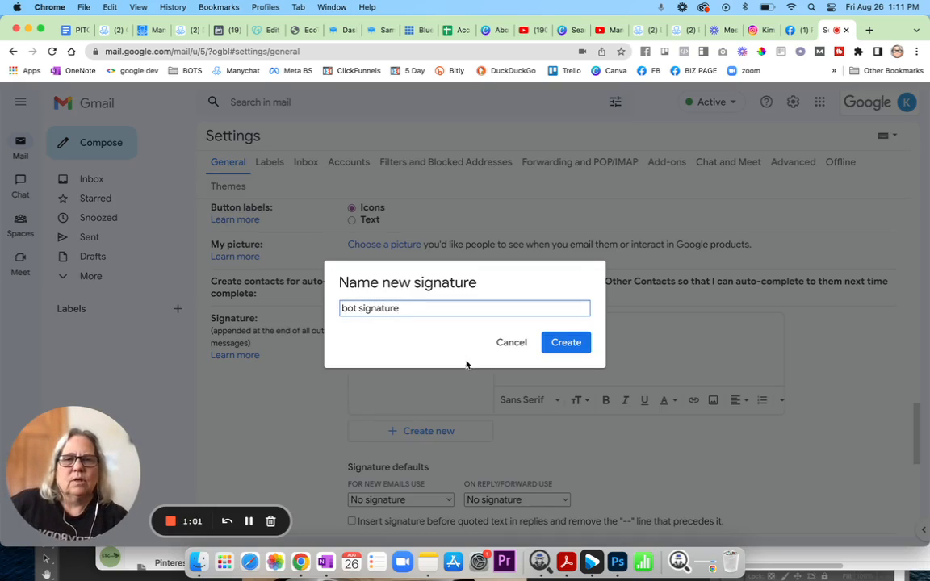
left_click(572, 347)
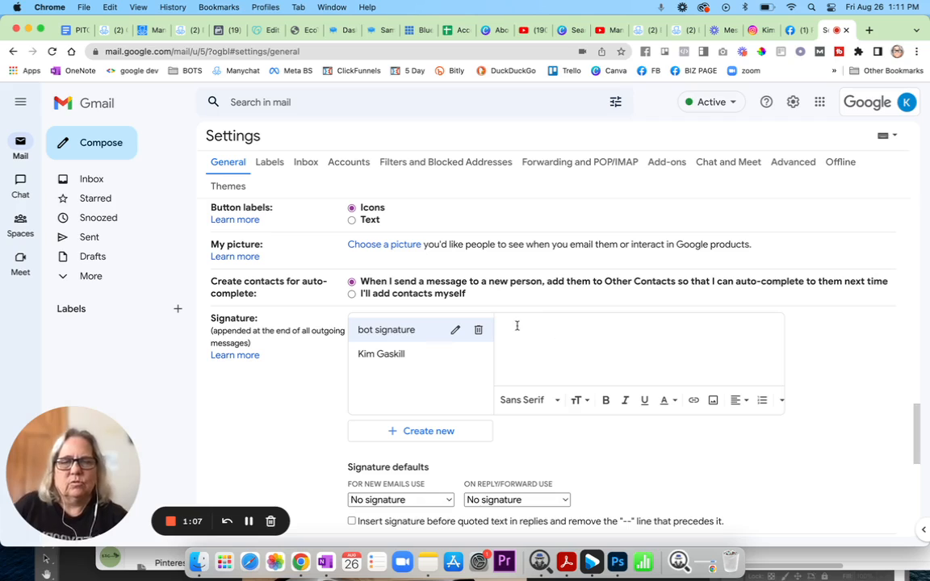
Fill the signature with the account holder's name, EcoTek Social, their e-mail and the pasted m.me link.
type("Kim Gaskill")
key("Return")
type("EcoT")
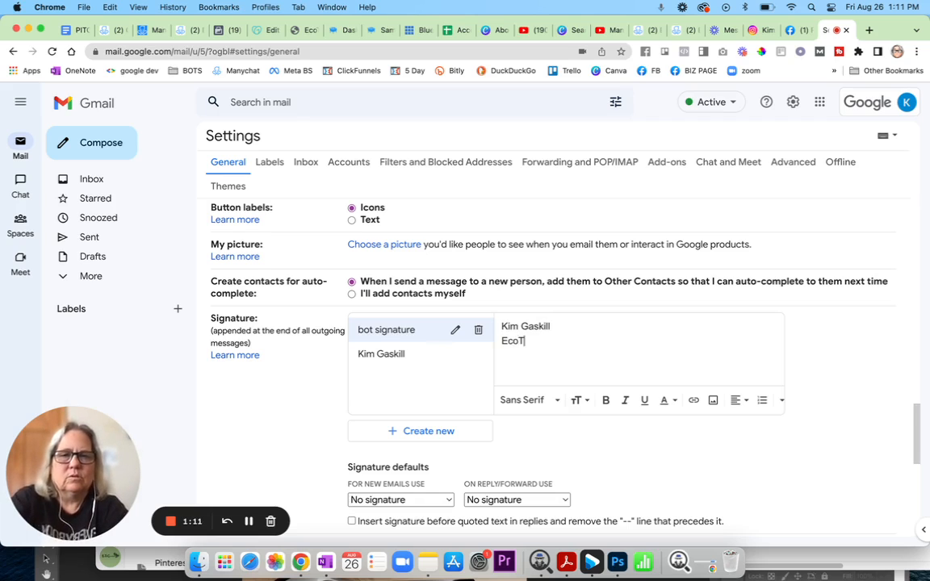
type("ek Social")
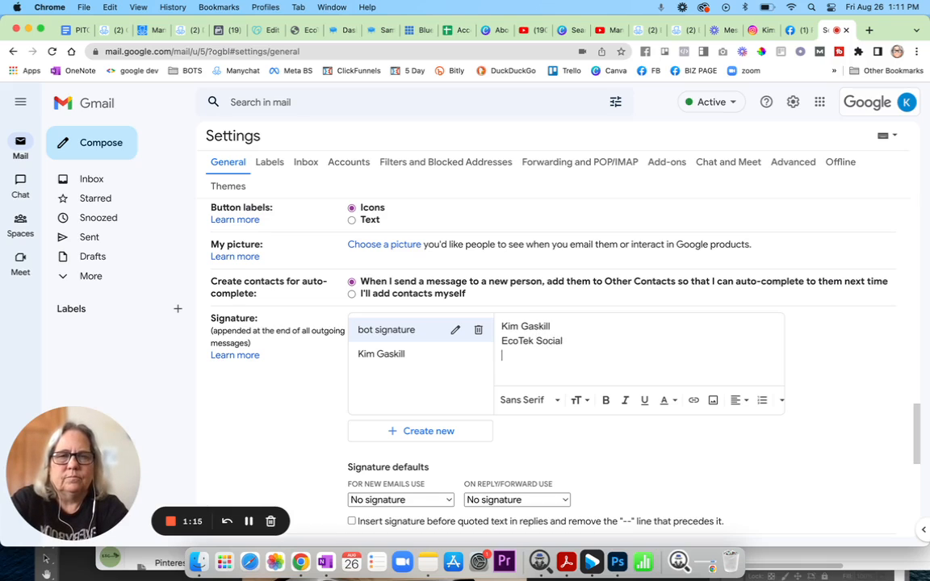
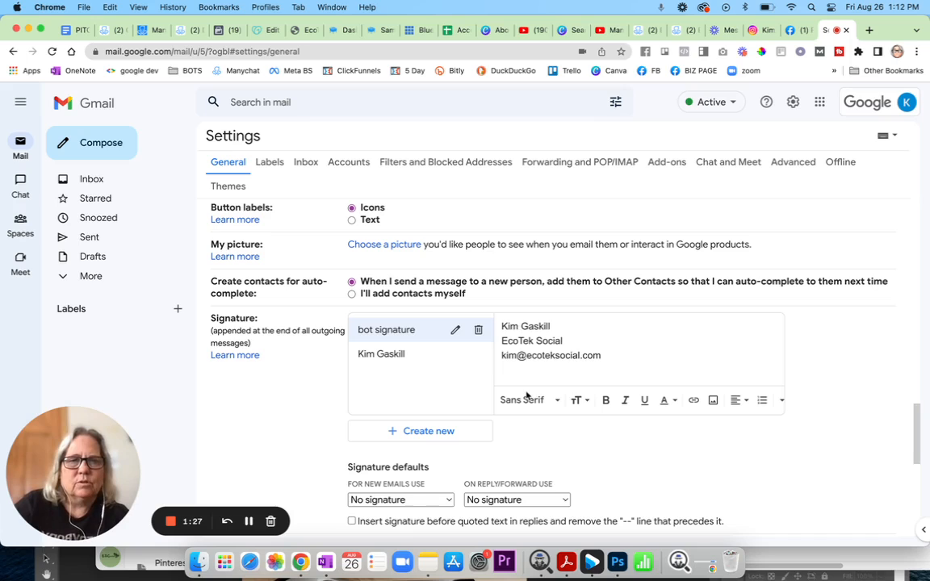
right_click(520, 368)
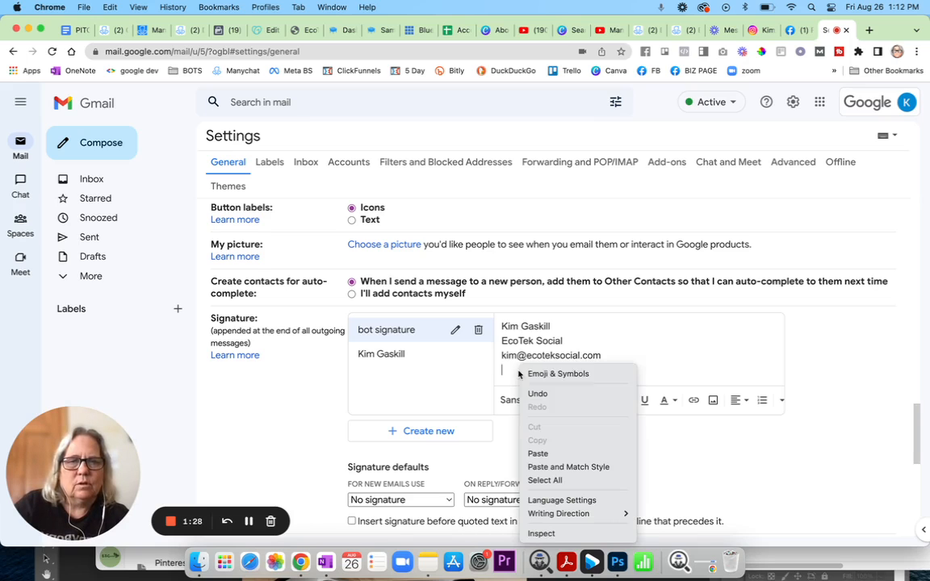
left_click(539, 453)
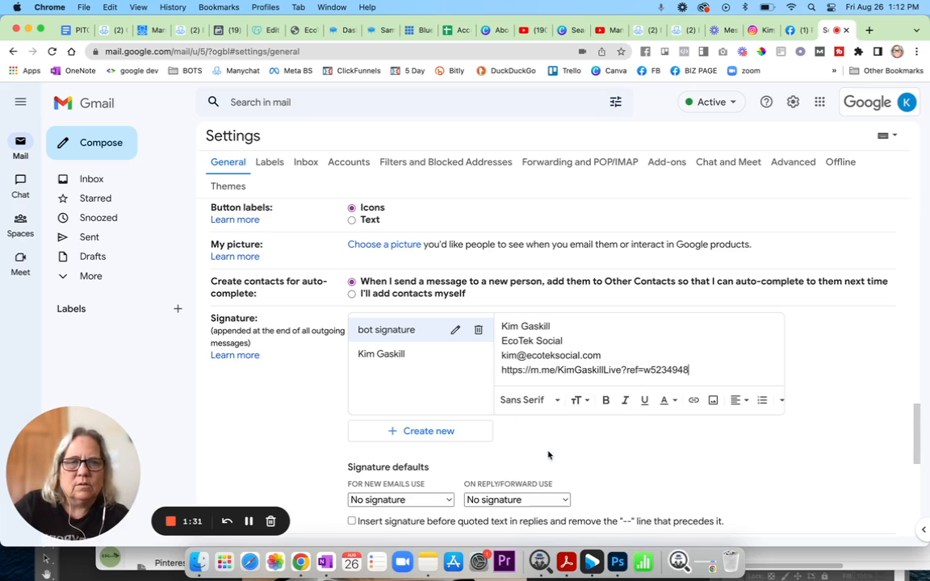
key("Return")
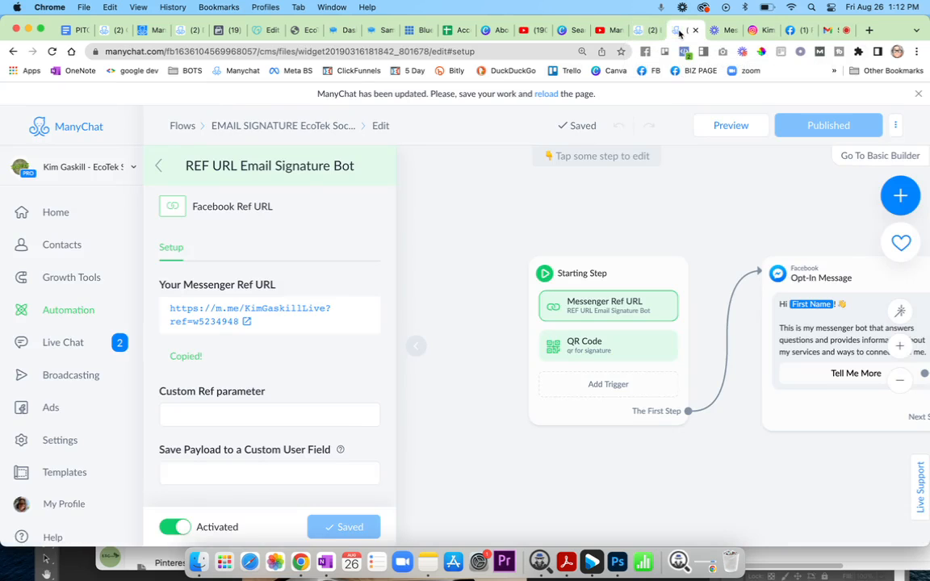
In the ManyChat email signature flow, download the 'qr for signature' QR code image.
left_click(678, 30)
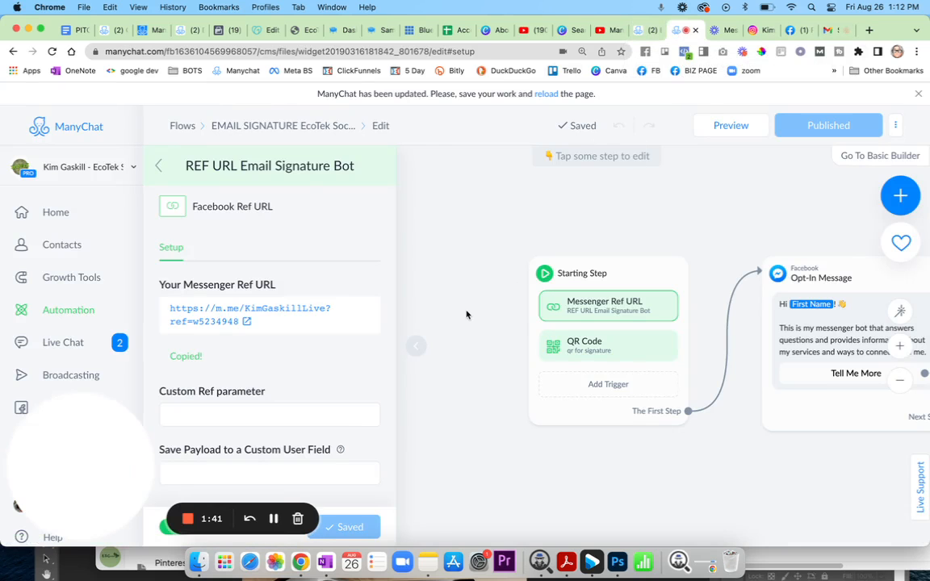
scroll(357, 337, "down", 1)
left_click(684, 345)
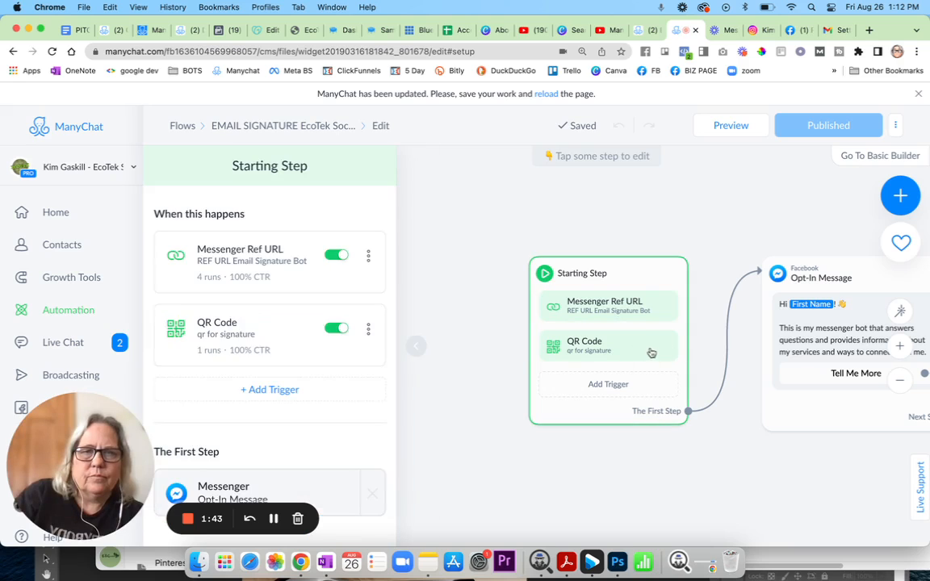
left_click(295, 330)
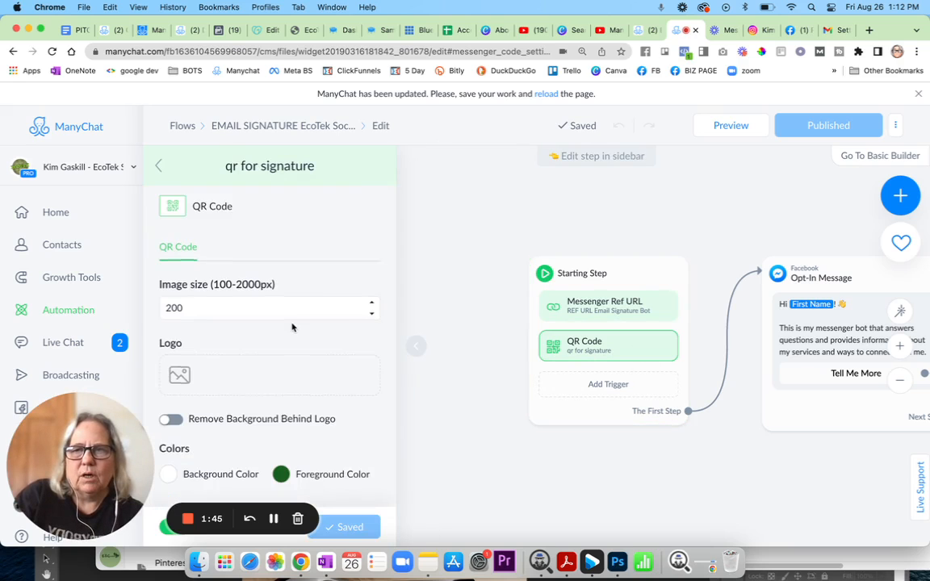
scroll(293, 327, "down", 10)
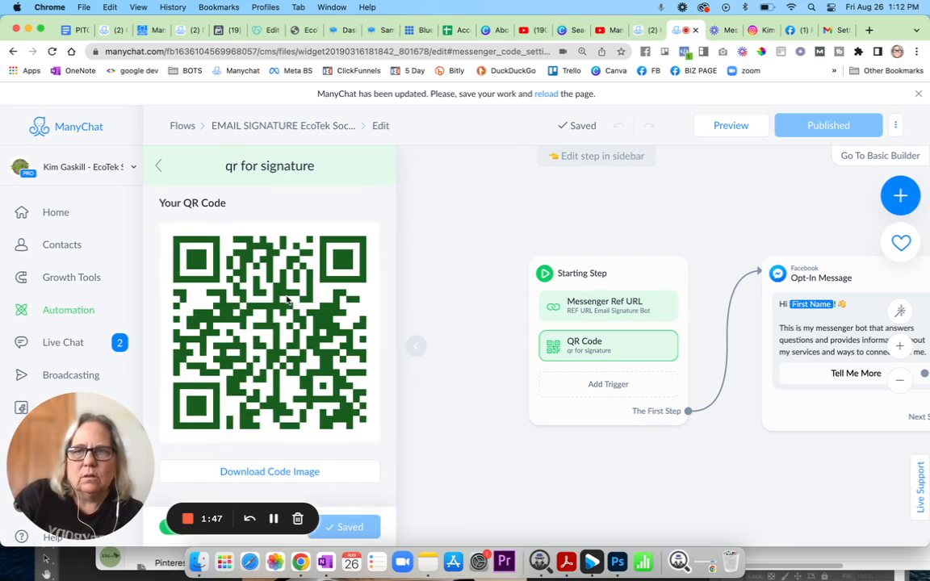
left_click(303, 473)
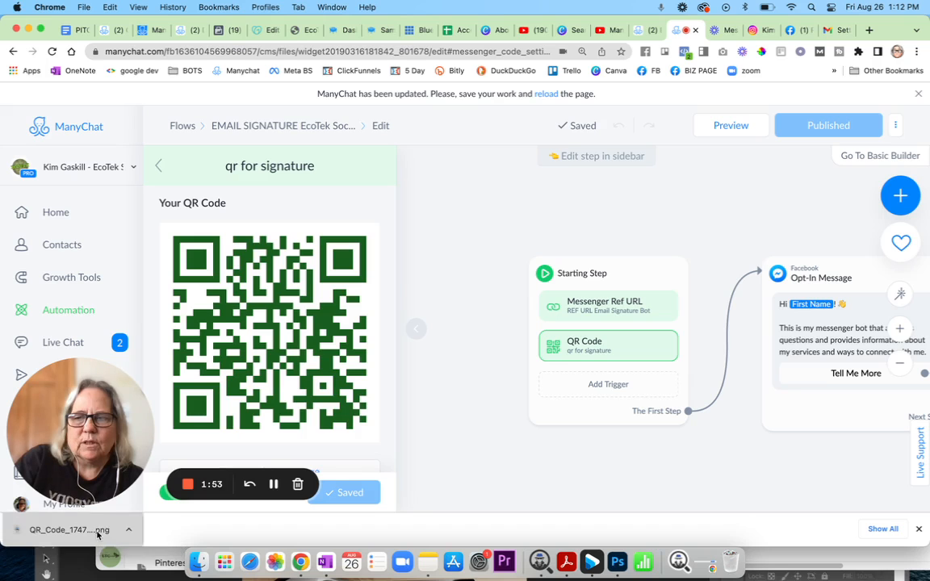
Preview the downloaded QR code image, then close the preview and Finder window.
left_click(97, 533)
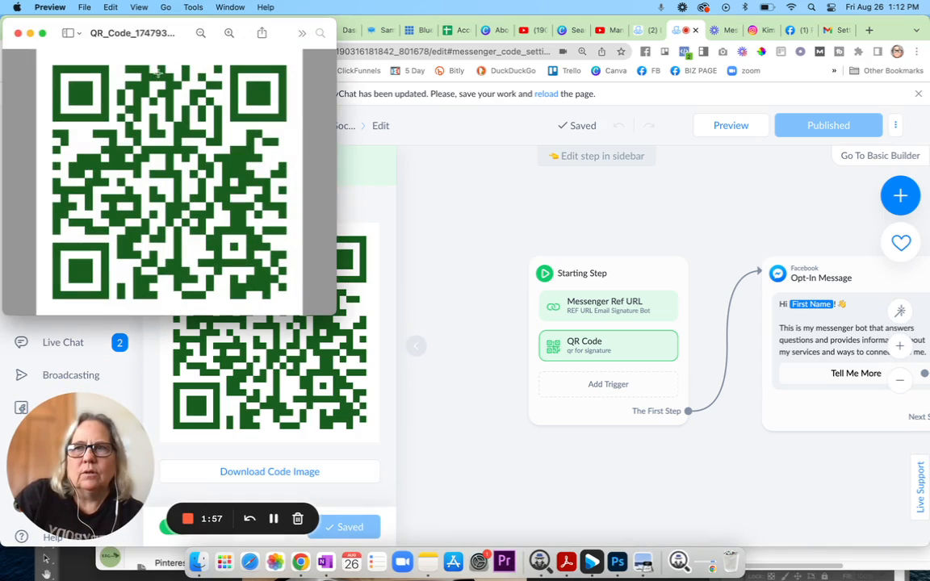
left_click(17, 33)
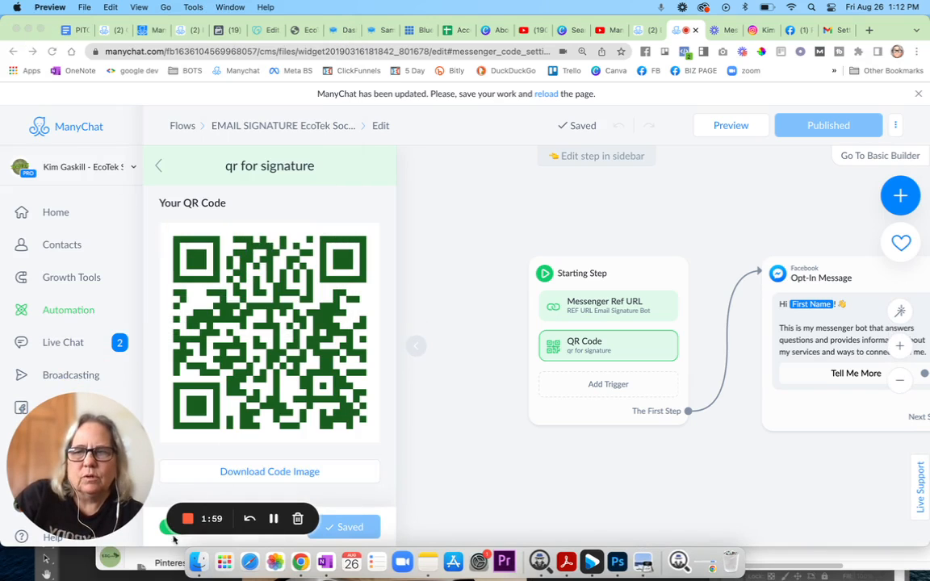
left_click(199, 562)
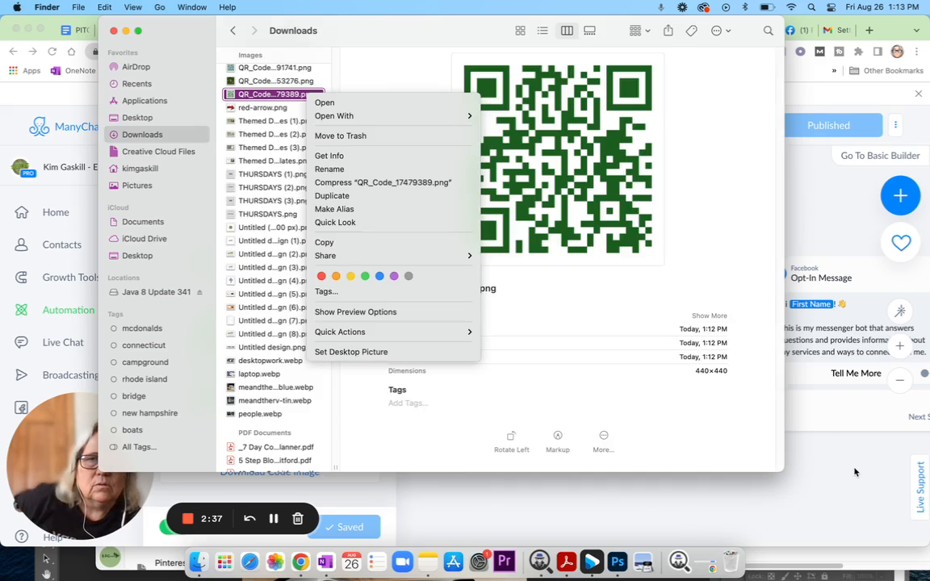
left_click(855, 472)
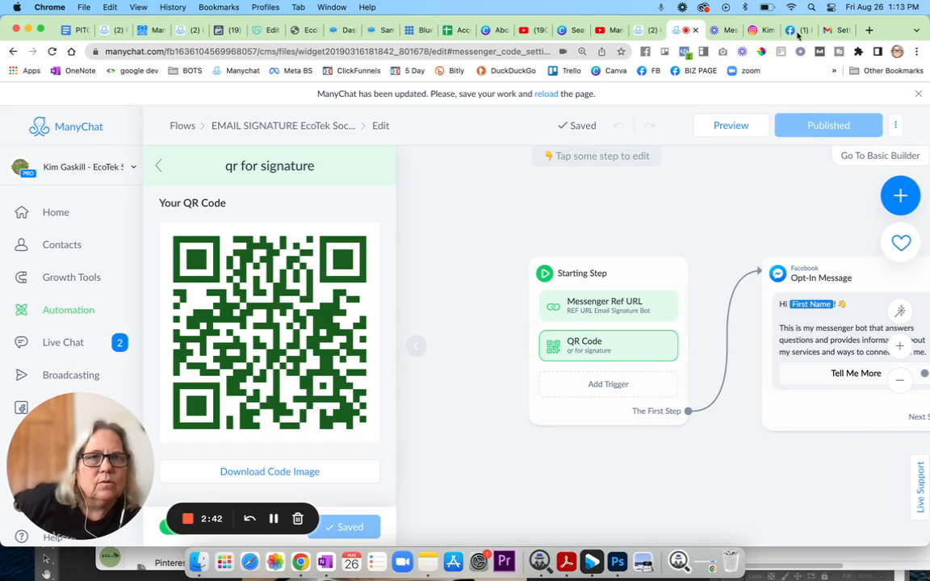
In Gmail's signature editor, start an Insert image upload from the computer.
left_click(835, 33)
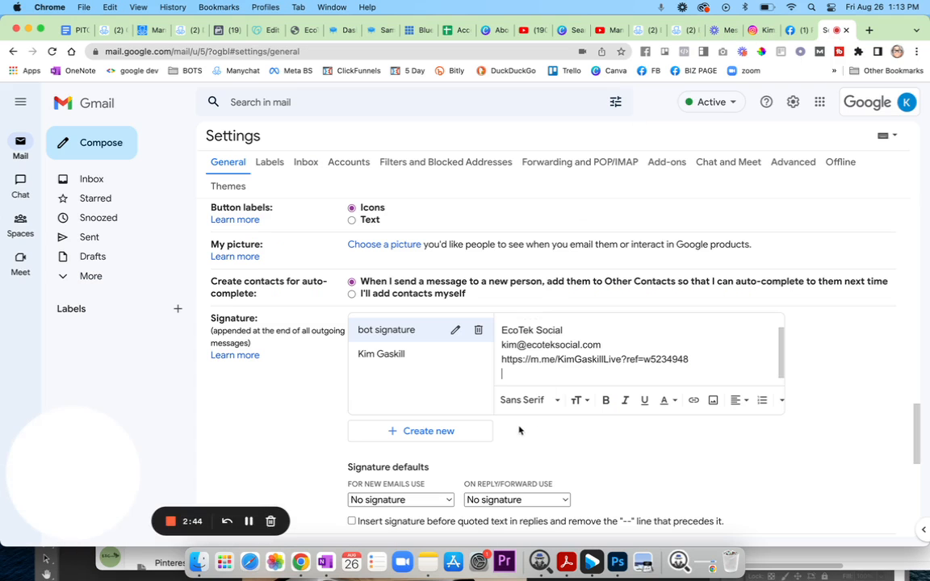
left_click(713, 401)
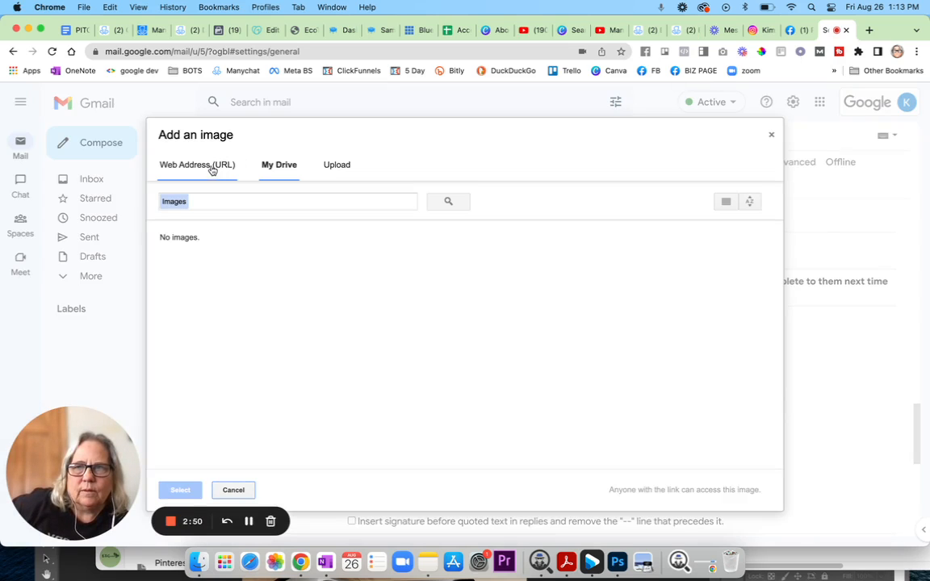
left_click(335, 165)
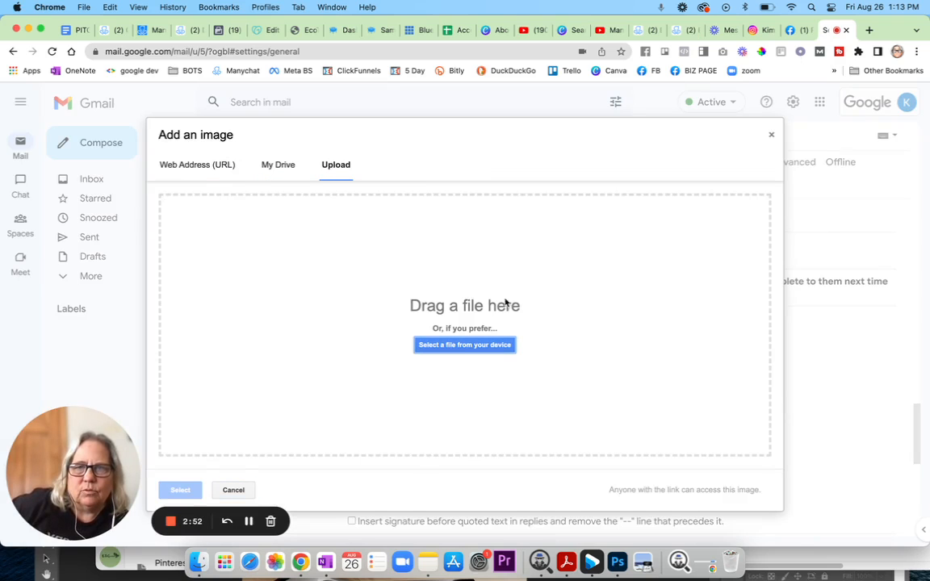
left_click(458, 347)
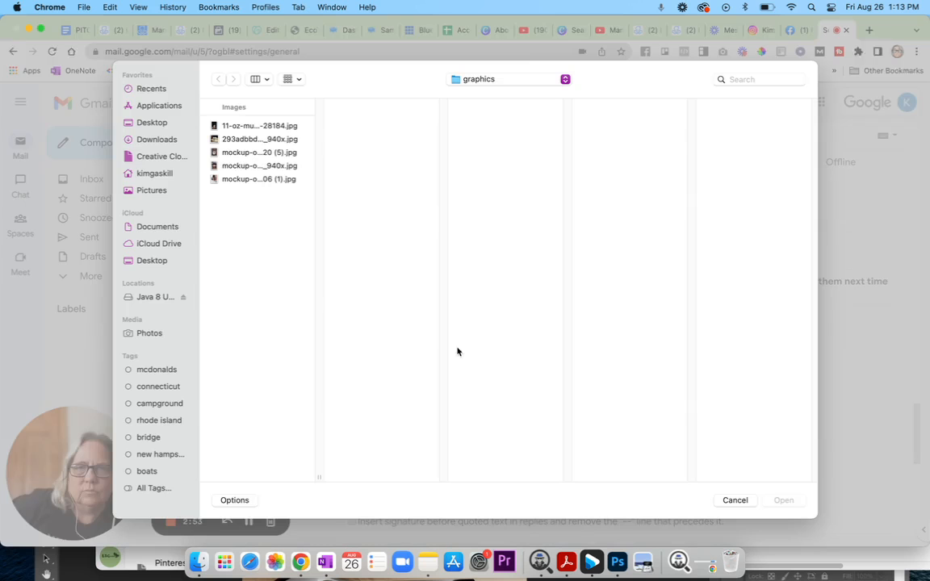
Select QR_Code_17479389.png from the Downloads folder.
left_click(152, 143)
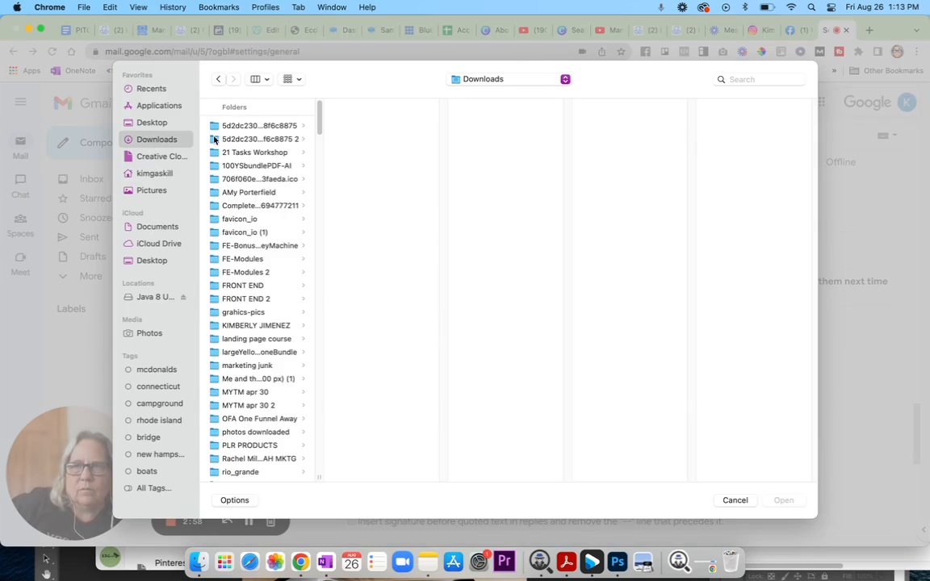
scroll(243, 353, "down", 5)
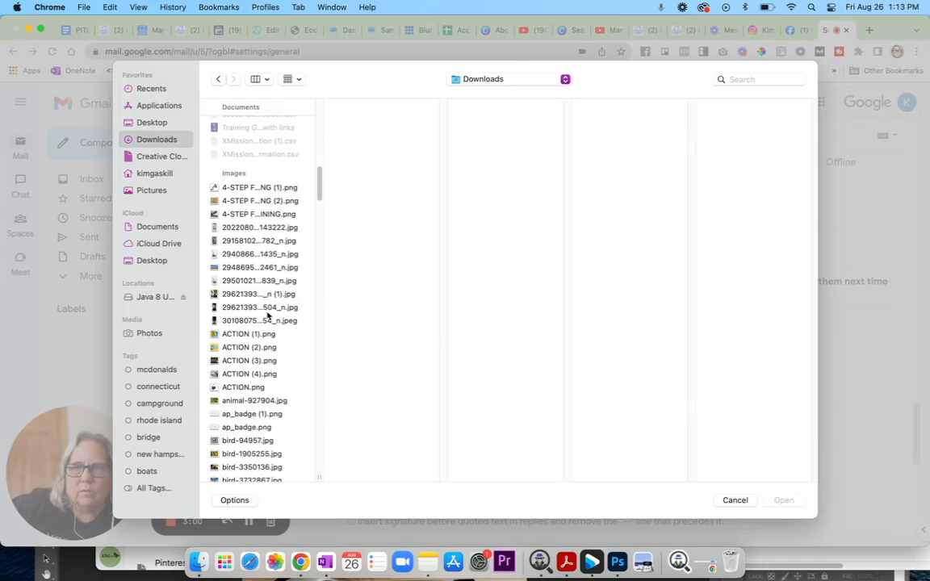
scroll(263, 323, "down", 5)
scroll(263, 325, "down", 10)
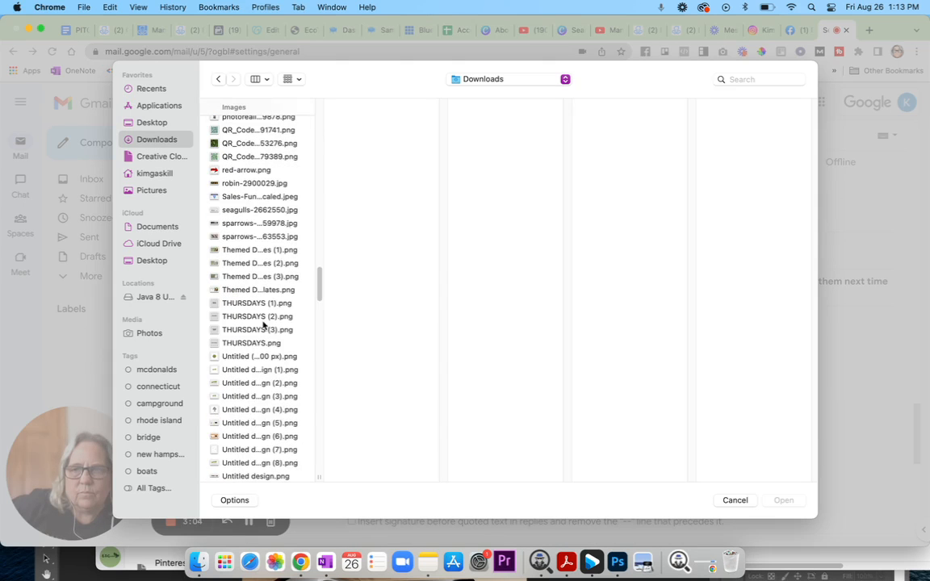
scroll(251, 266, "down", 8)
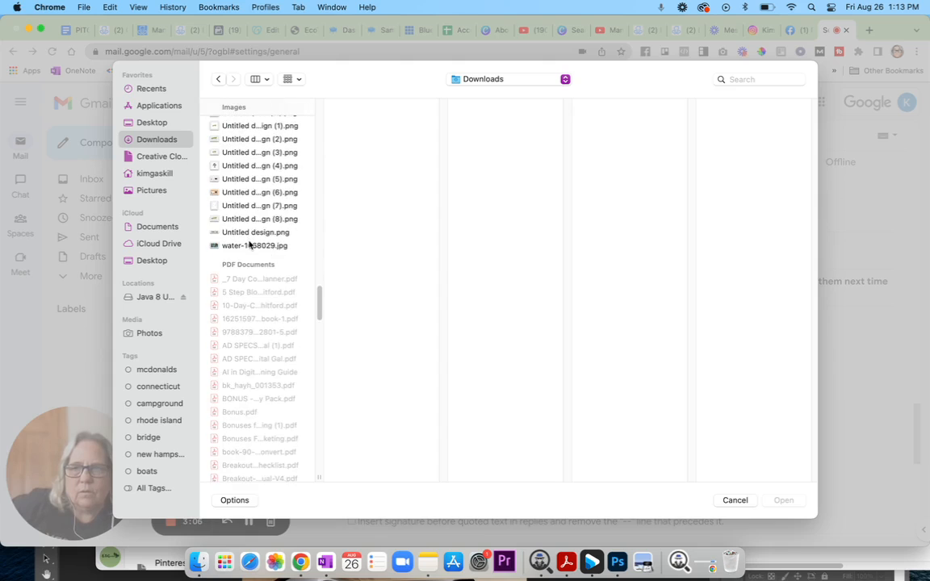
scroll(249, 244, "up", 5)
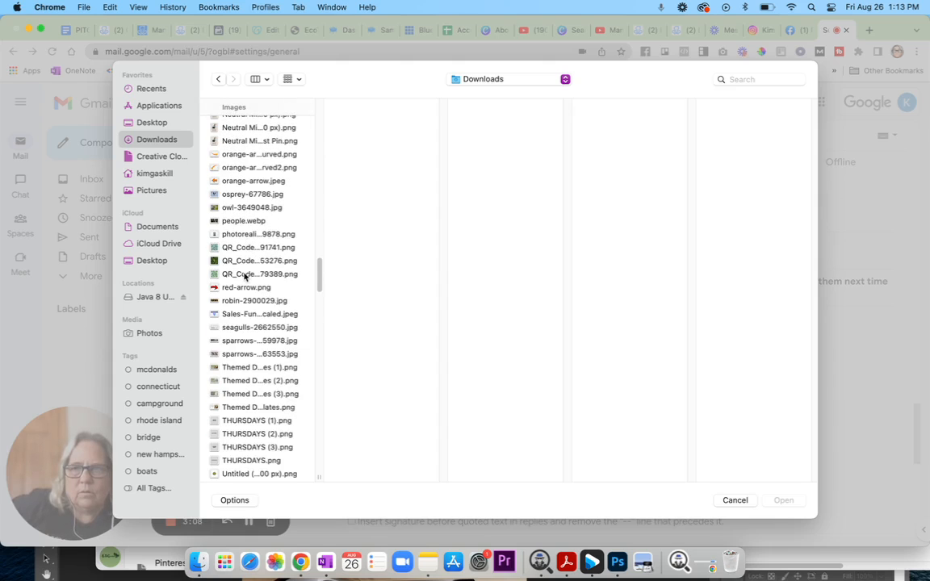
left_click(245, 275)
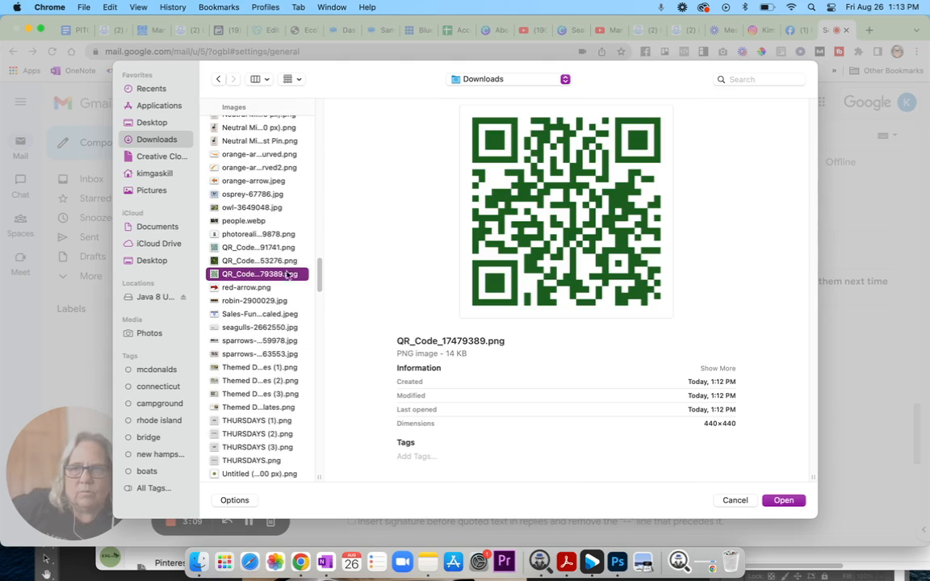
Upload the QR code image into the bot signature and resize it to Small.
left_click(781, 502)
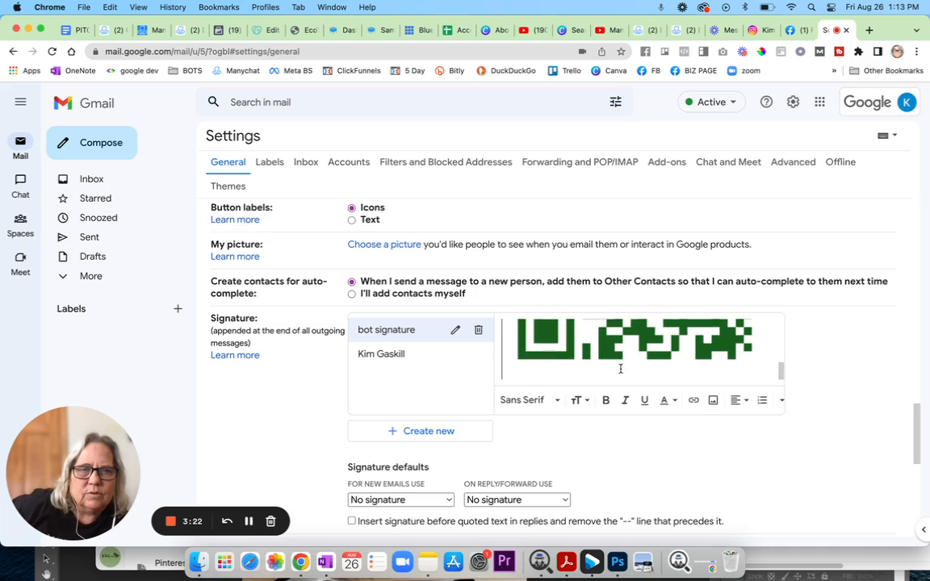
left_click(715, 343)
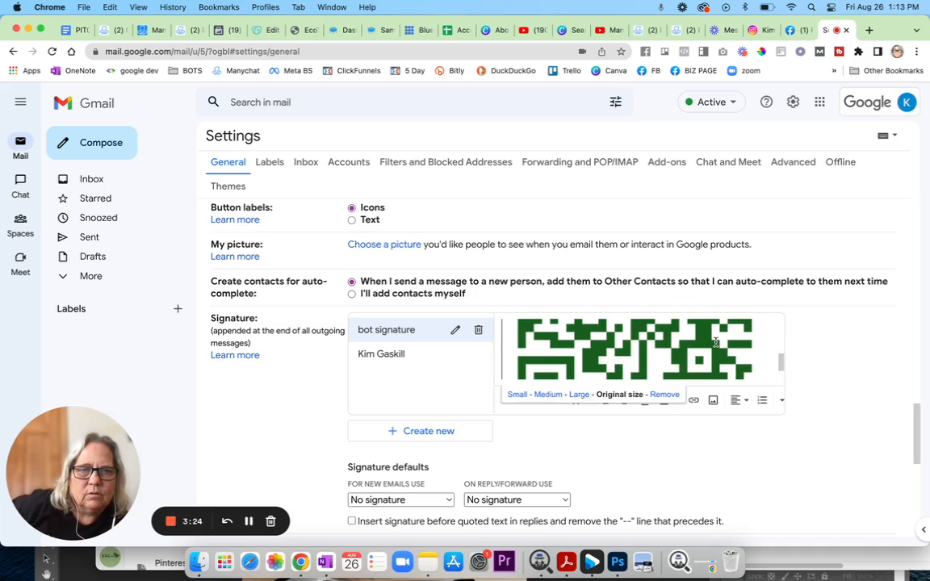
left_click(512, 395)
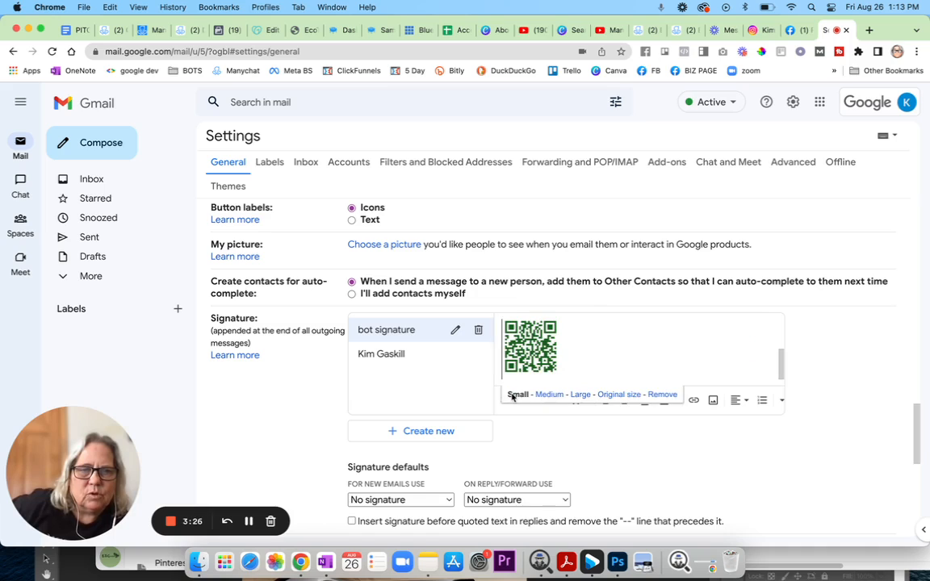
left_click(637, 346)
Select the m.me Messenger link line in the signature.
scroll(687, 342, "up", 3)
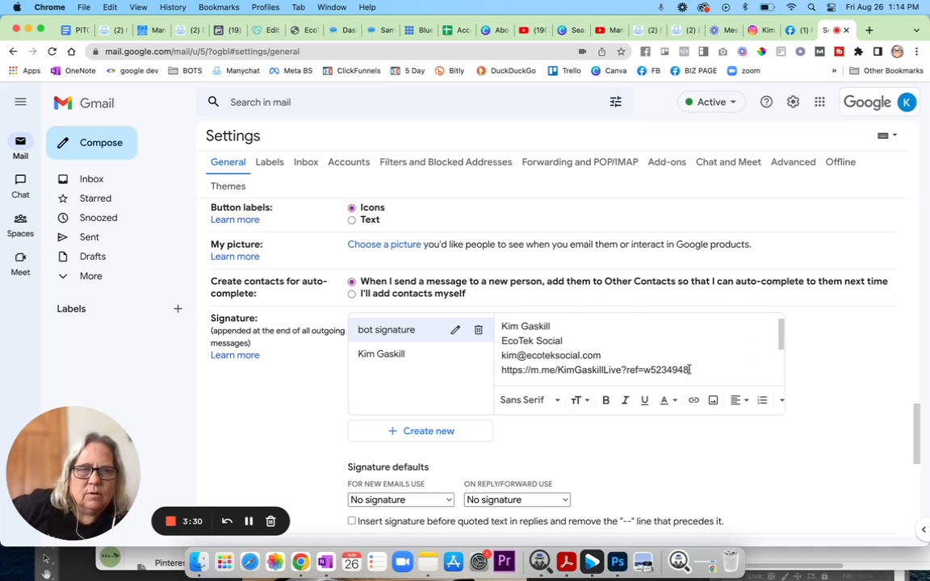
mouse_move(690, 369)
left_mouse_down()
mouse_move(531, 365)
mouse_move(500, 332)
left_mouse_up()
key("cmd+c")
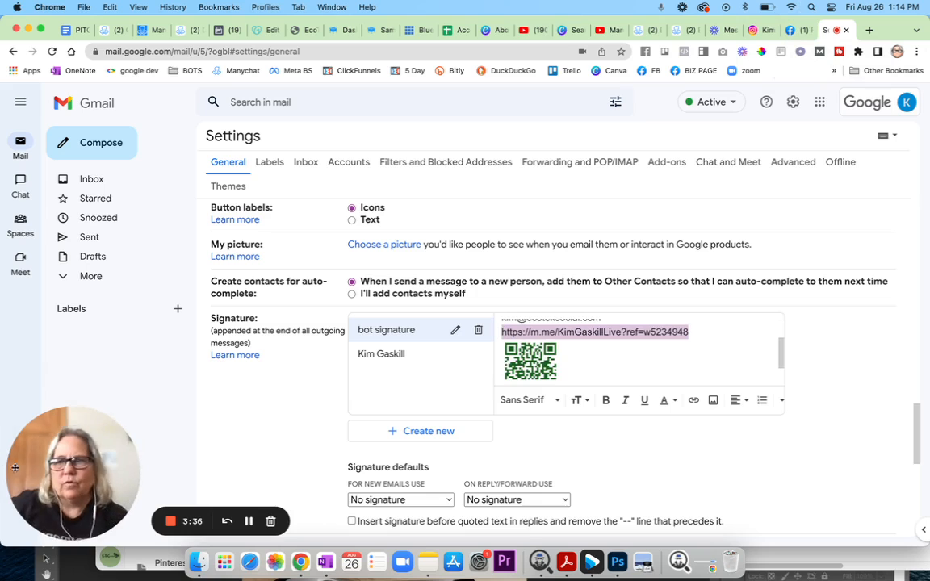
mouse_move(94, 524)
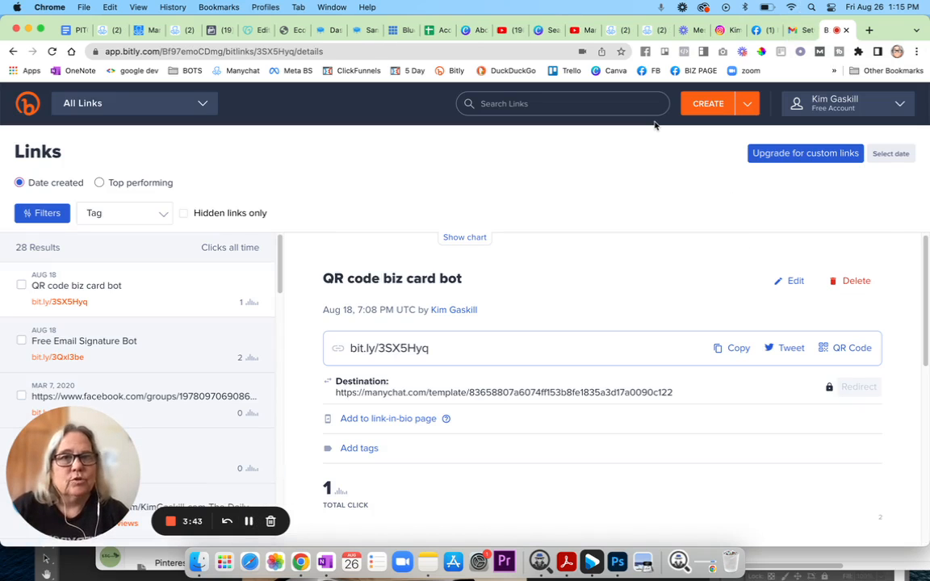
Shorten the pasted m.me Messenger link in Bitly to bit.ly/3cmDBvZ, save and copy it.
left_click(708, 107)
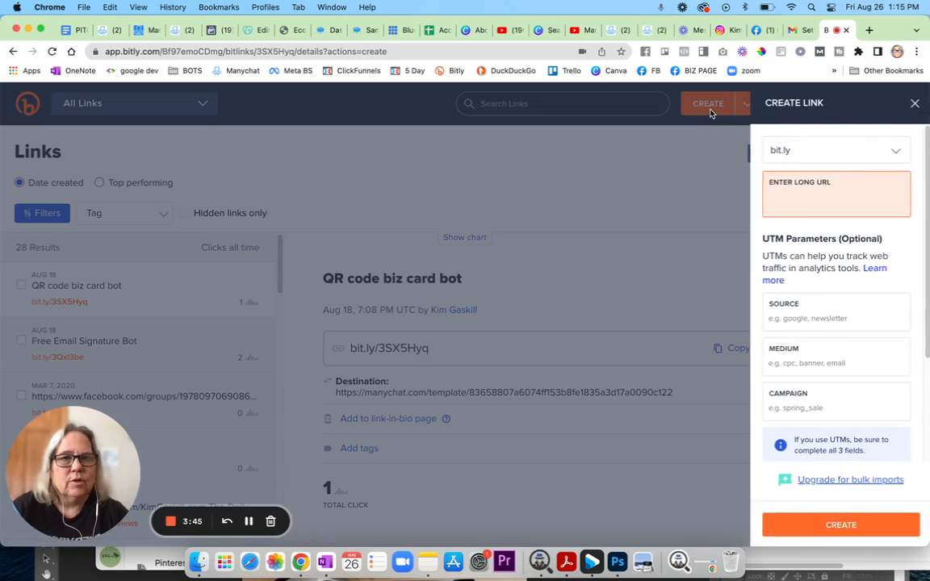
right_click(802, 197)
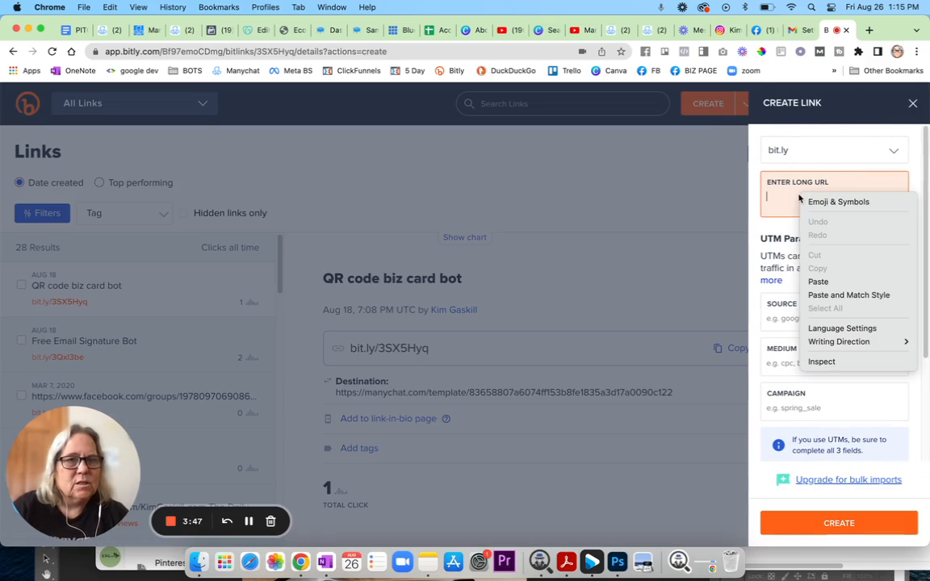
left_click(822, 282)
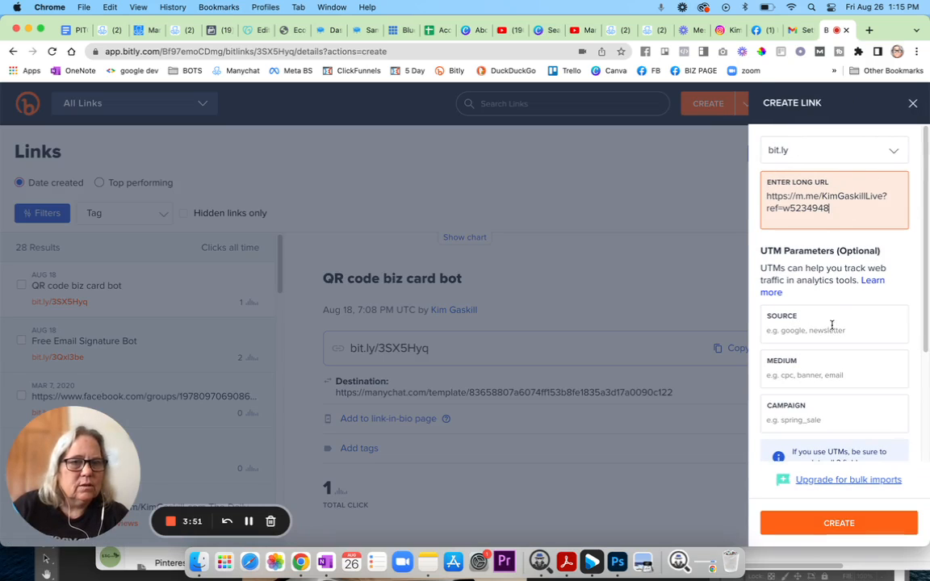
scroll(839, 401, "down", 2)
scroll(840, 401, "down", 3)
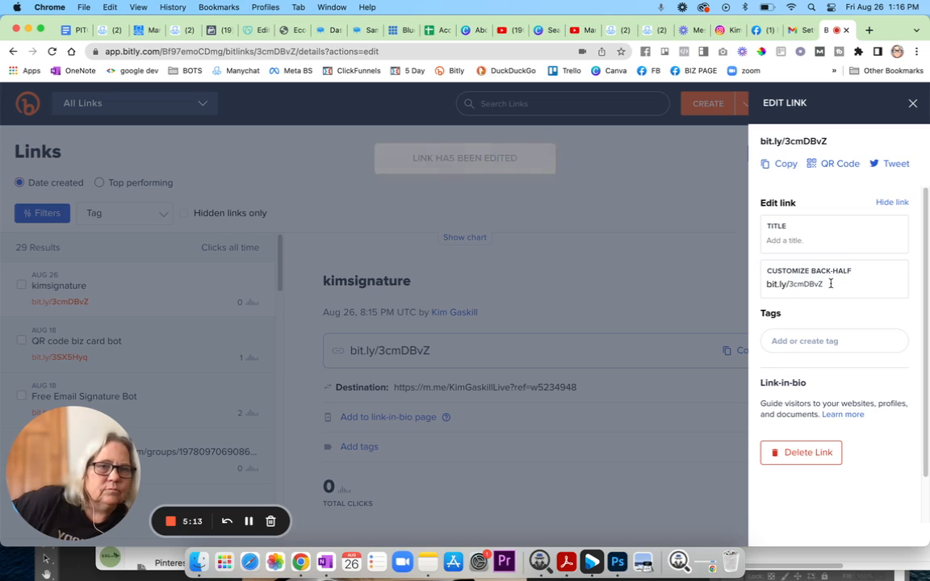
left_click(786, 165)
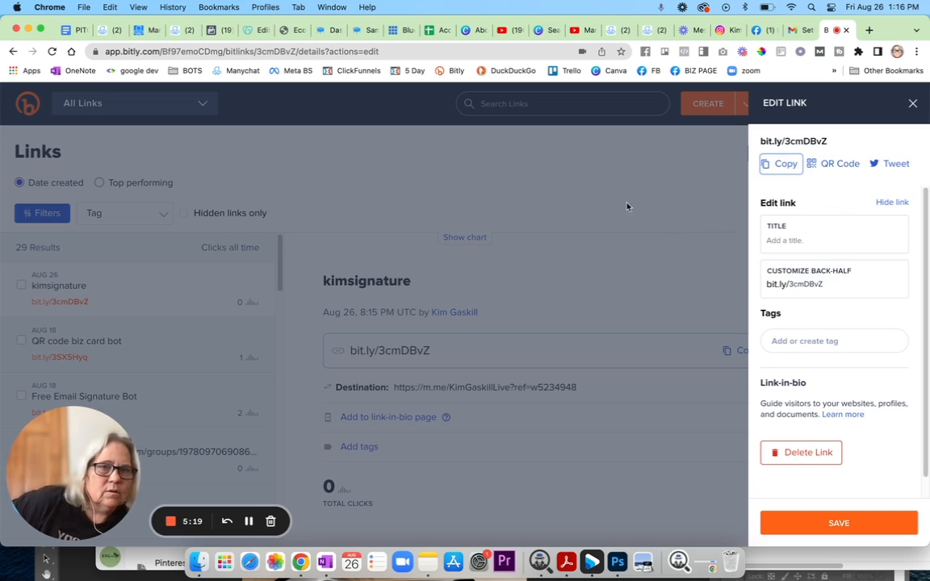
left_click(792, 522)
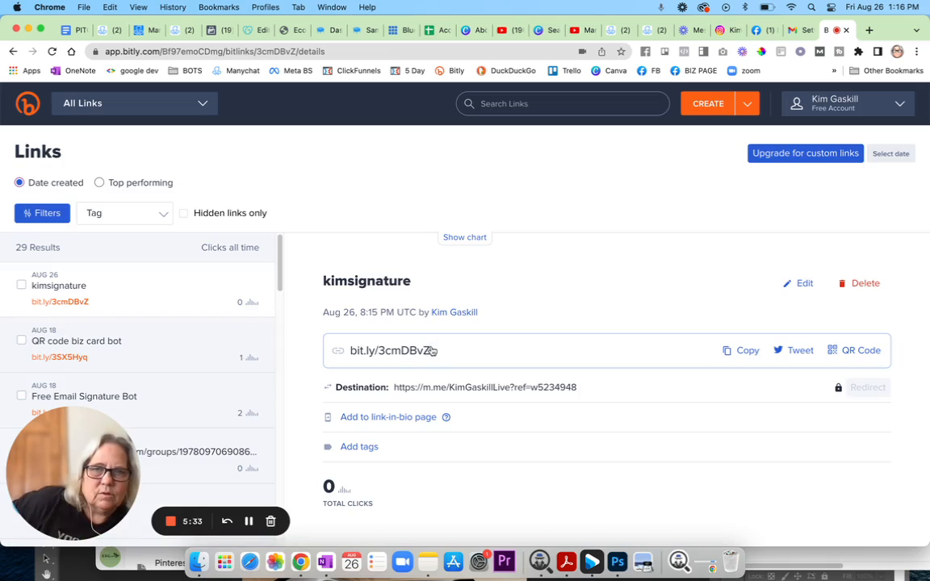
left_click(729, 351)
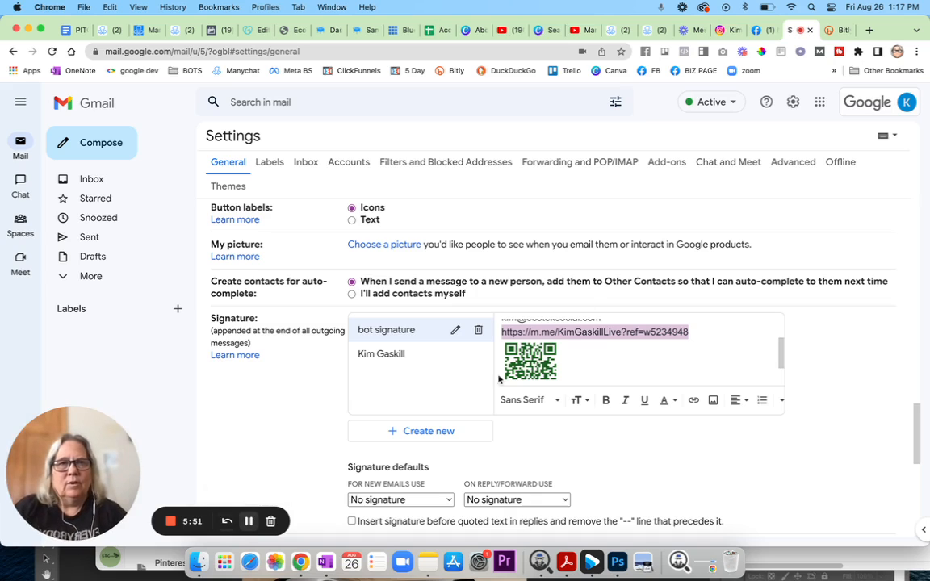
Replace the signature's Messenger link with bit.ly/3cmDBvZ and save the settings.
right_click(627, 336)
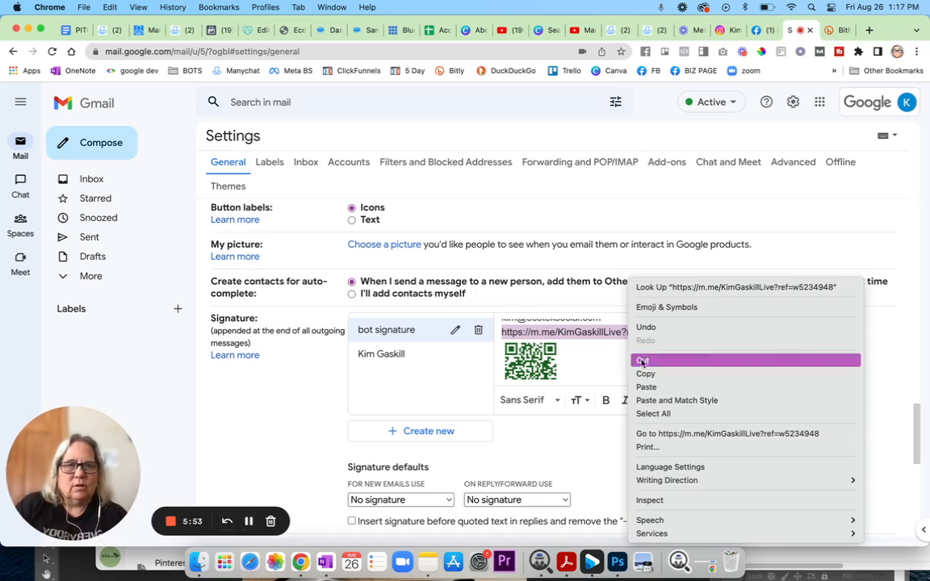
left_click(650, 387)
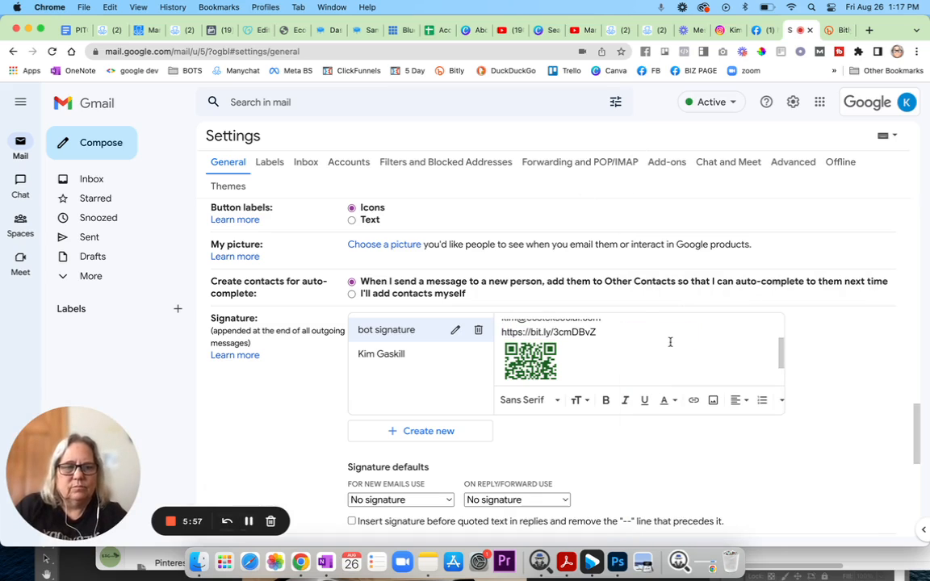
key("Return")
scroll(683, 350, "up", 1)
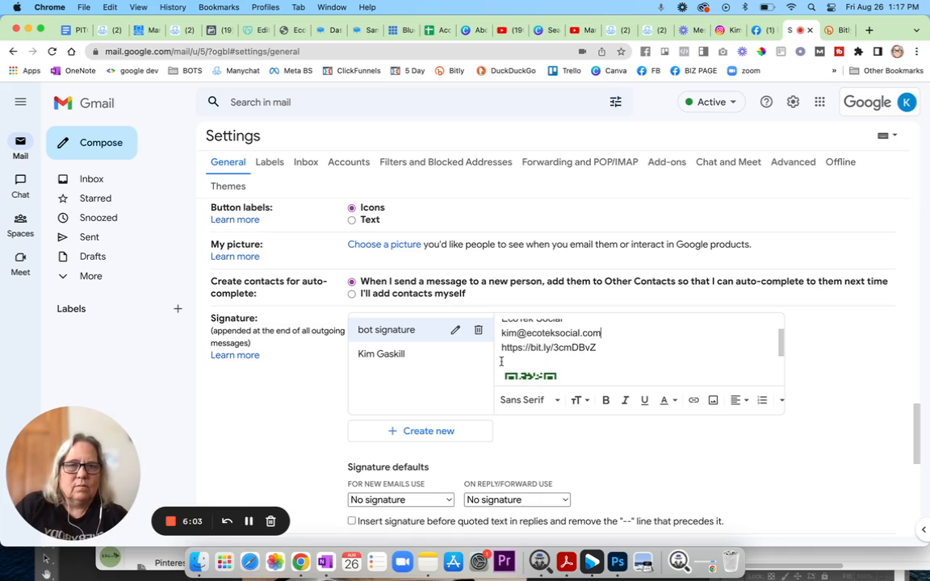
key("BackSpace")
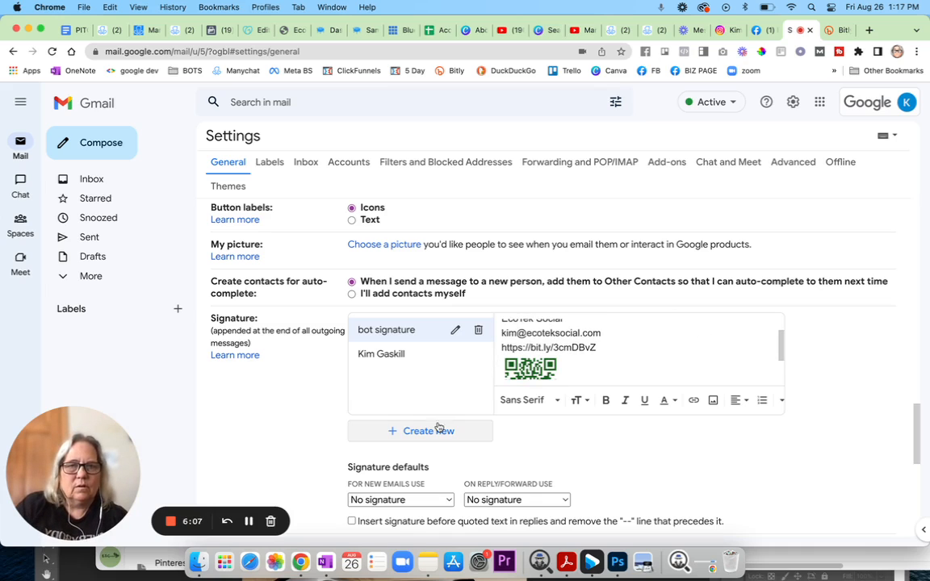
scroll(692, 348, "down", 10)
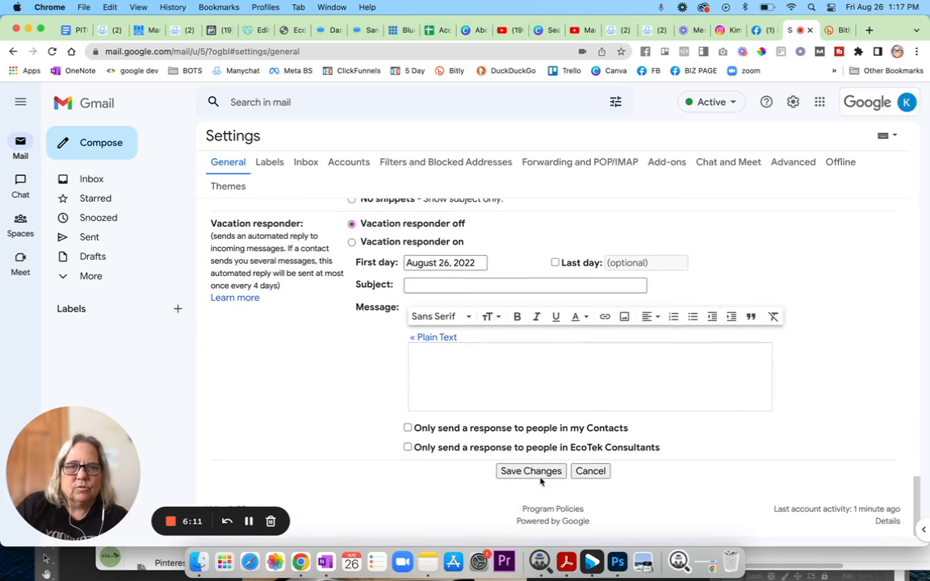
left_click(528, 471)
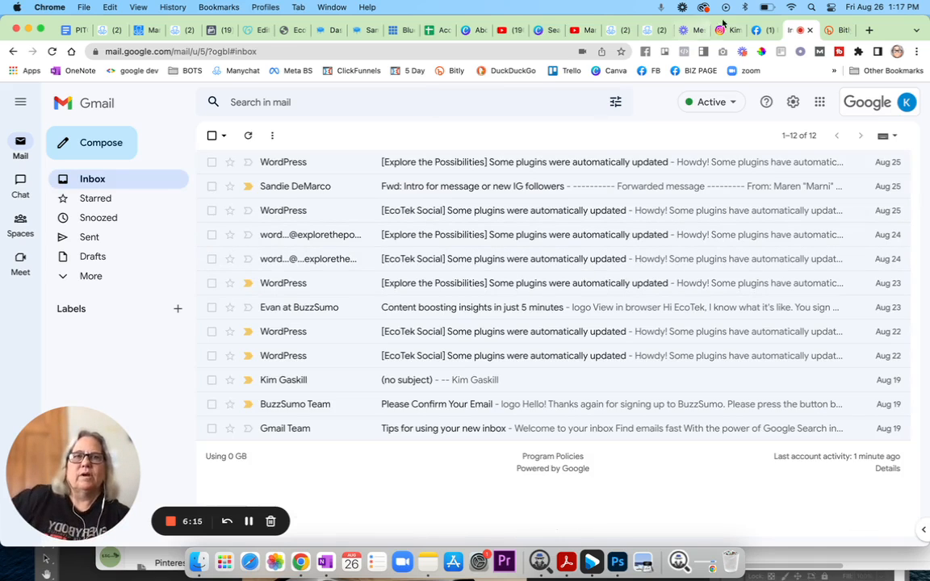
Compose an email to 'me' with subject 'testing signatures' and body 'test this out'.
left_click(101, 142)
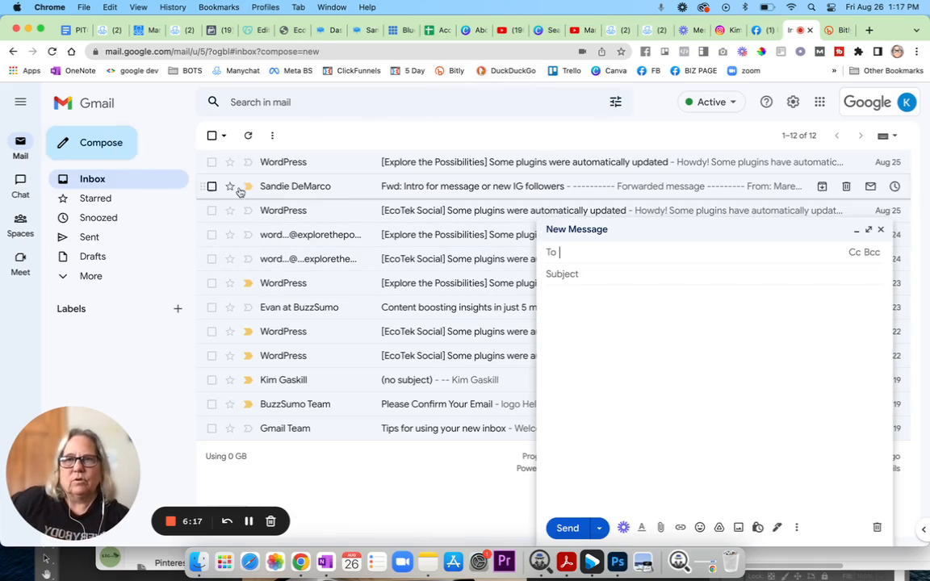
type("me")
left_click(605, 275)
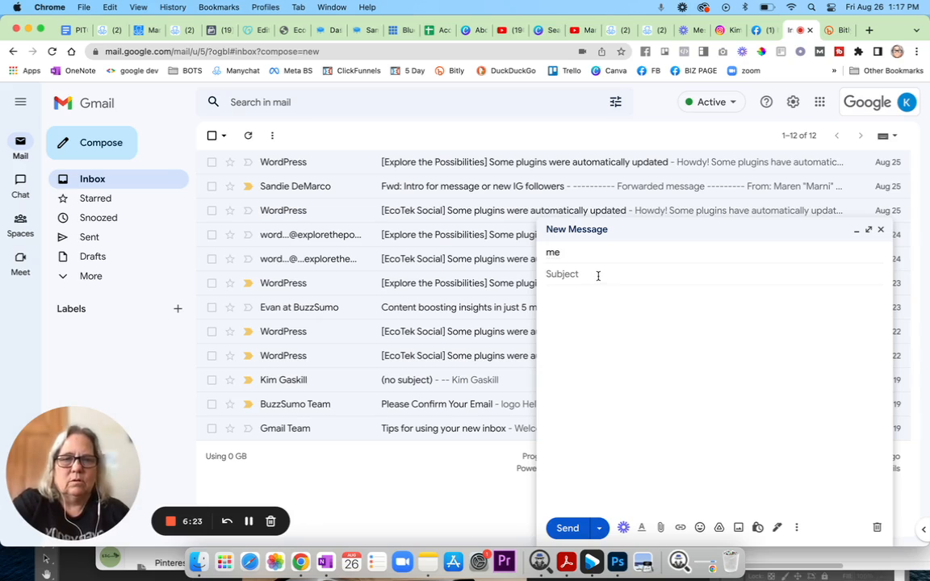
type("testing si")
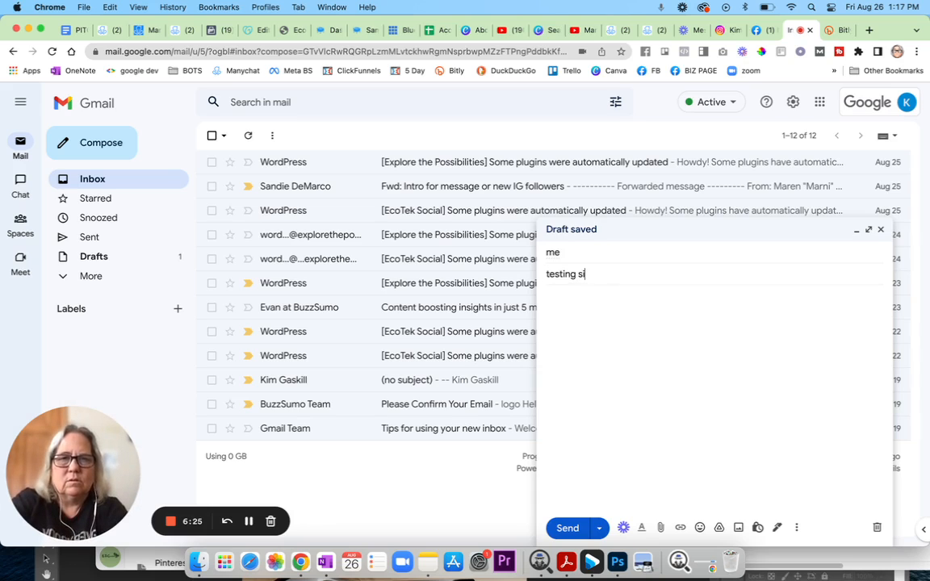
type("gnatures")
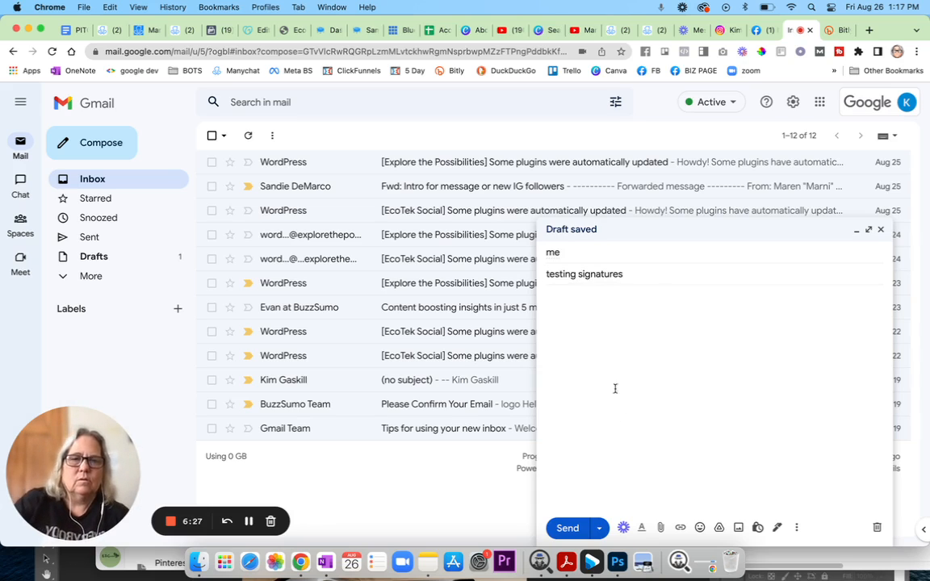
left_click(637, 413)
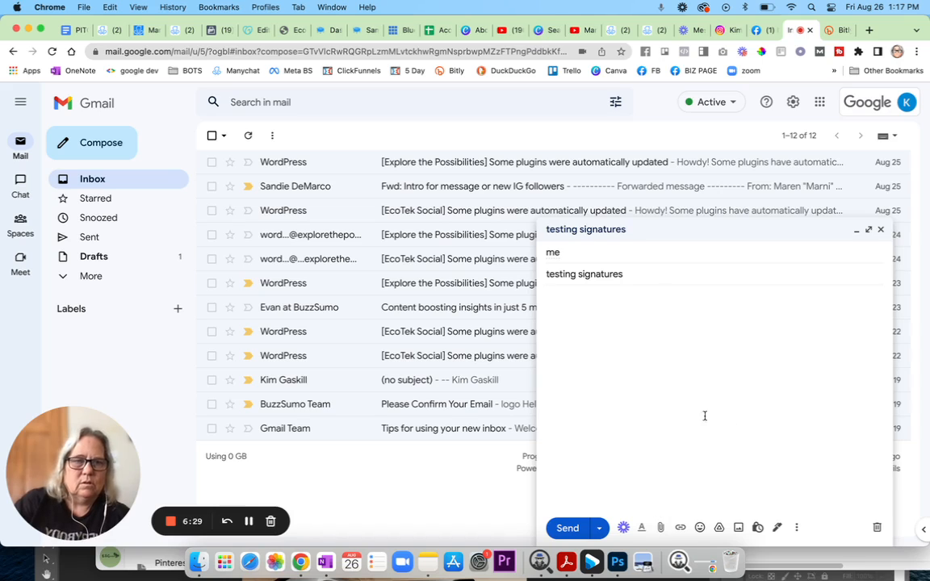
type("test")
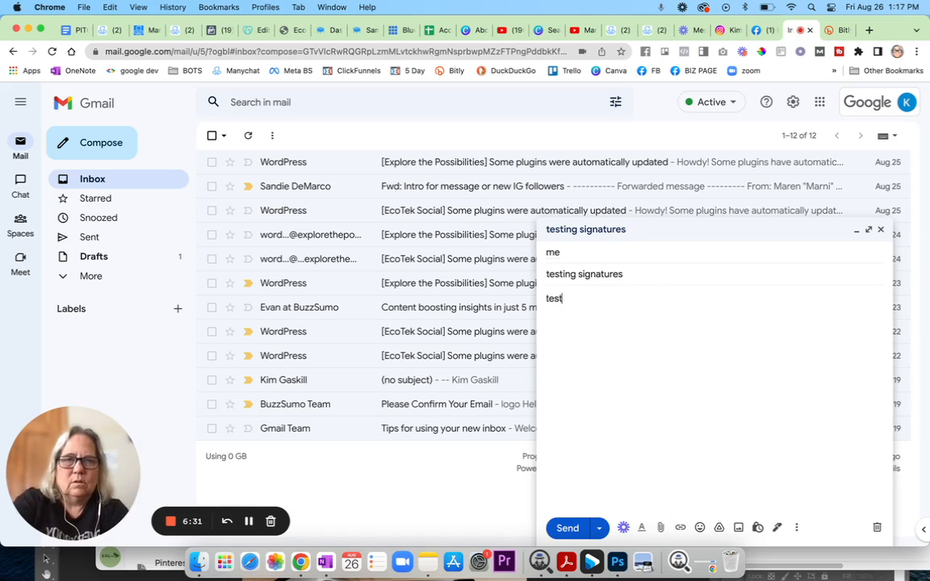
type(" this out")
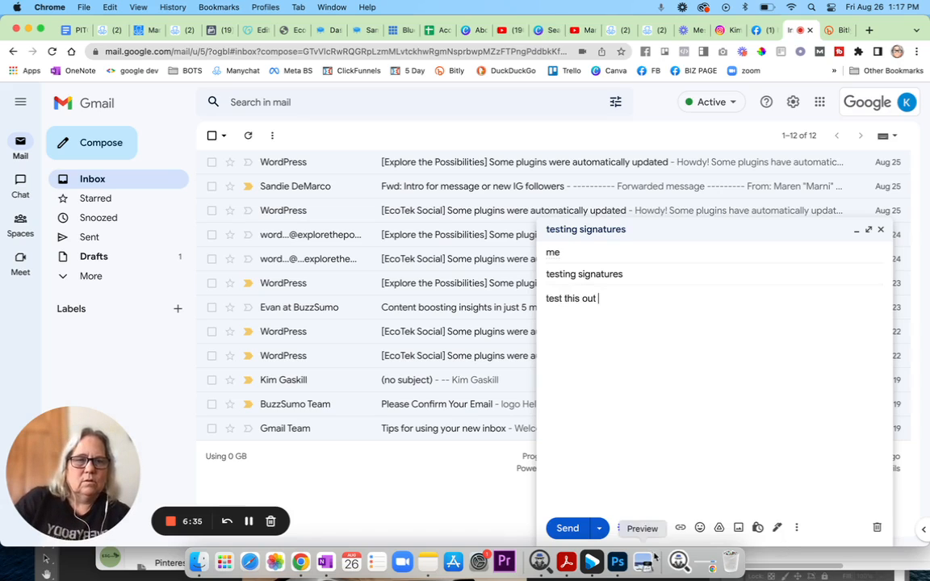
Insert the bot signature into the draft and dismiss the unrecognized-address error on sending.
left_click(778, 529)
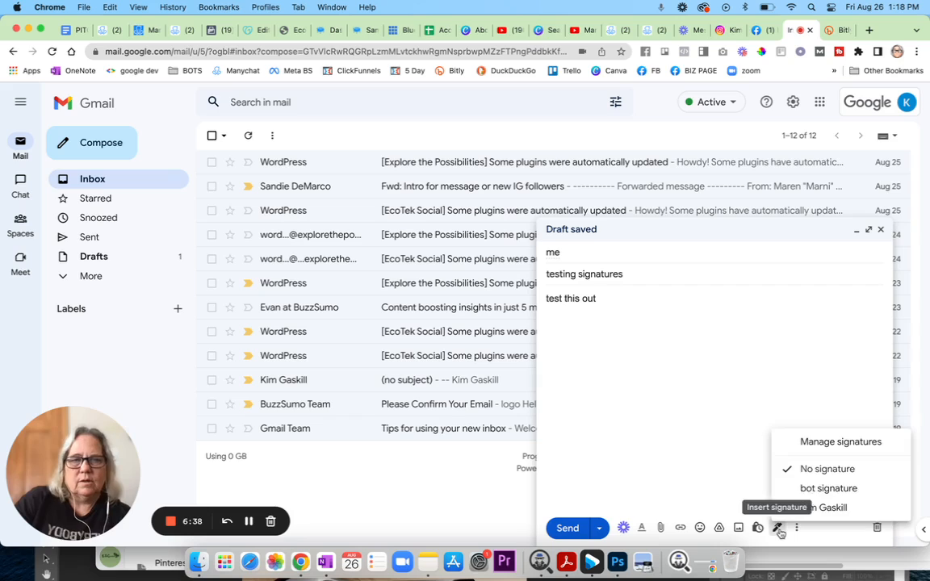
left_click(818, 488)
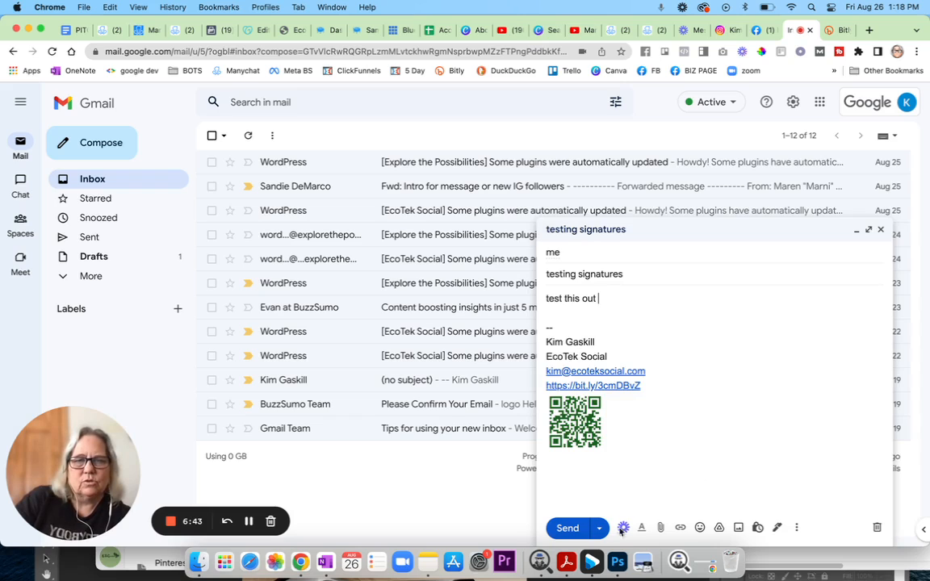
left_click(567, 529)
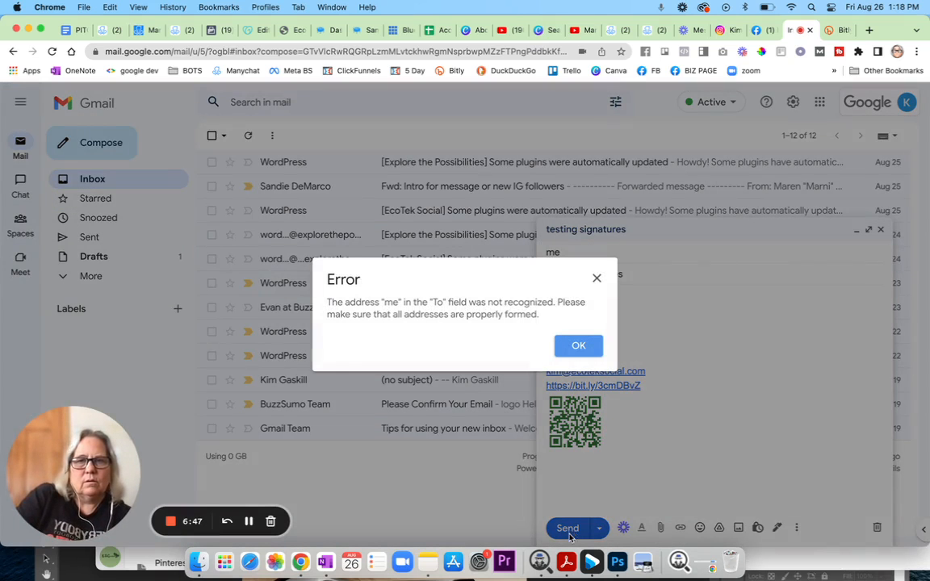
left_click(588, 350)
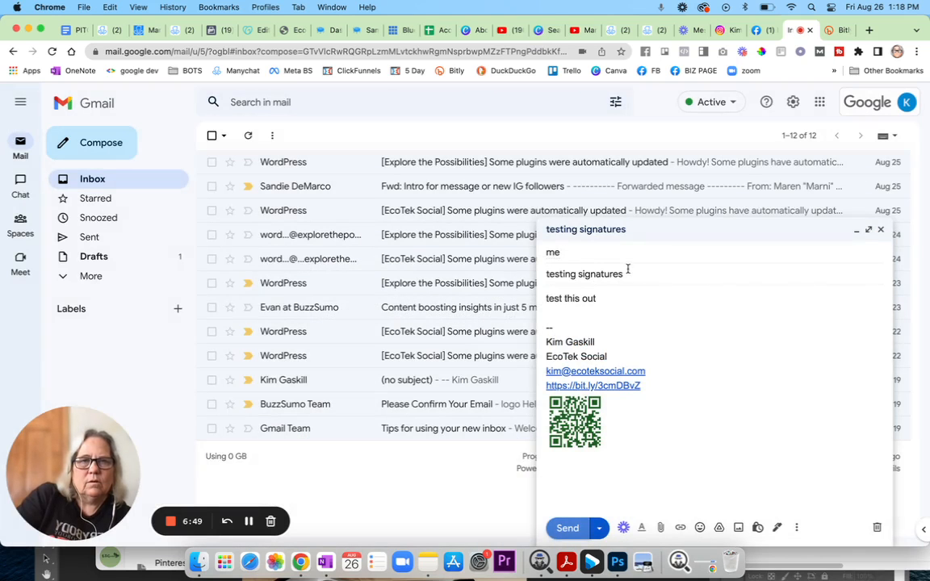
Replace the 'me' recipient with your own ecoteksocial address and send the test email.
left_click(586, 253)
left_click(583, 253)
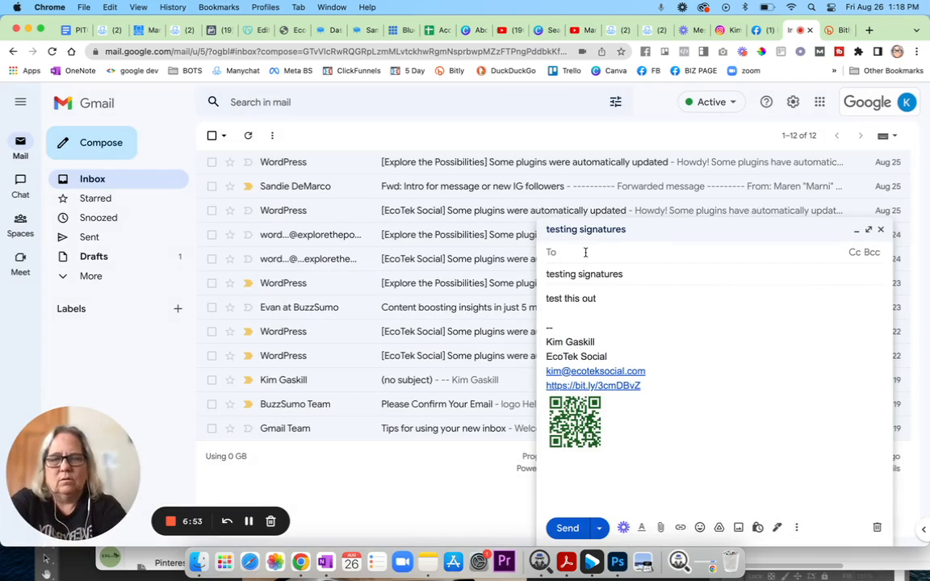
type("kim")
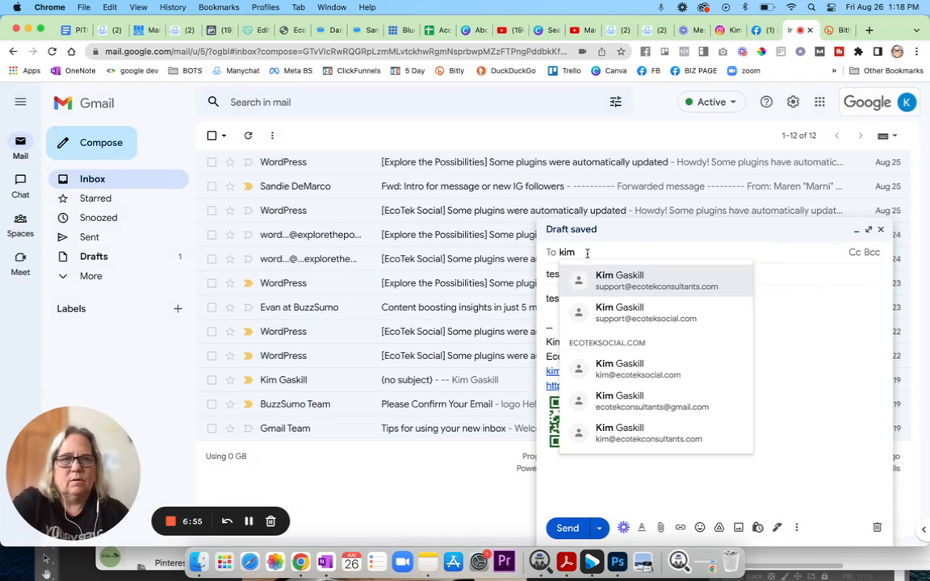
left_click(635, 309)
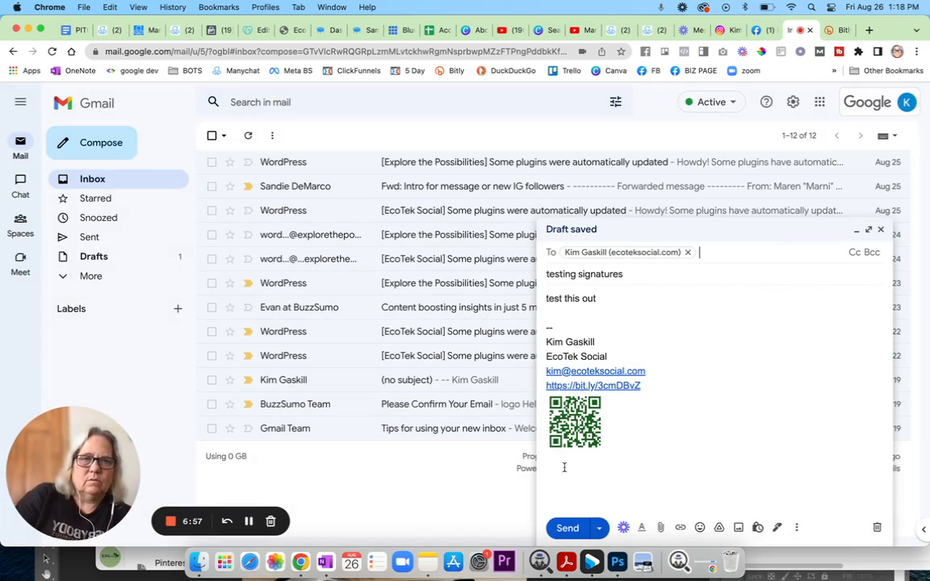
left_click(690, 255)
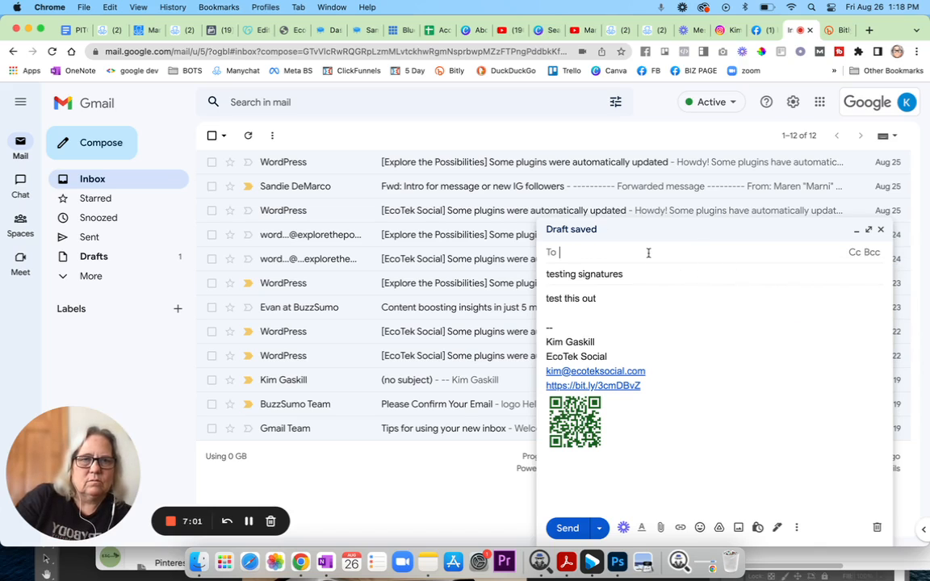
type("ki")
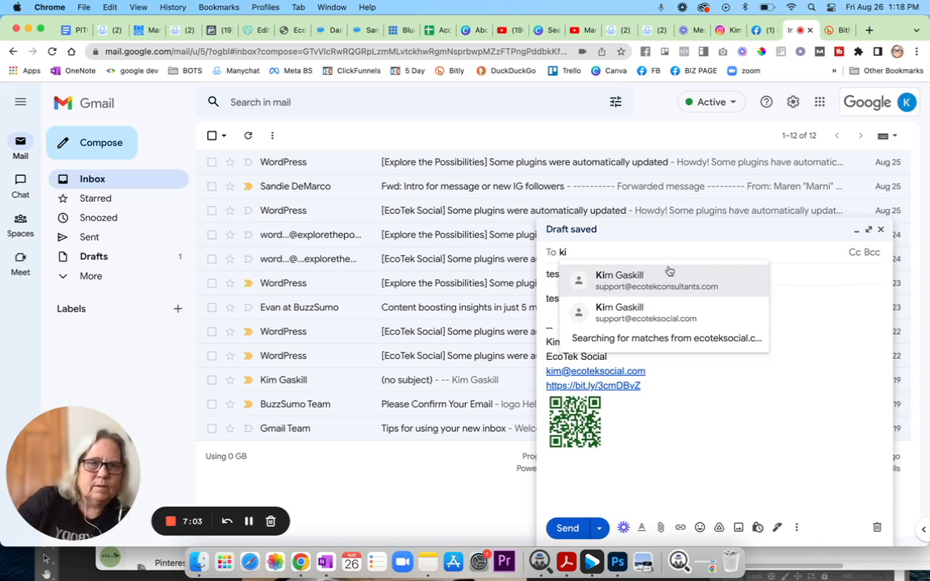
left_click(638, 367)
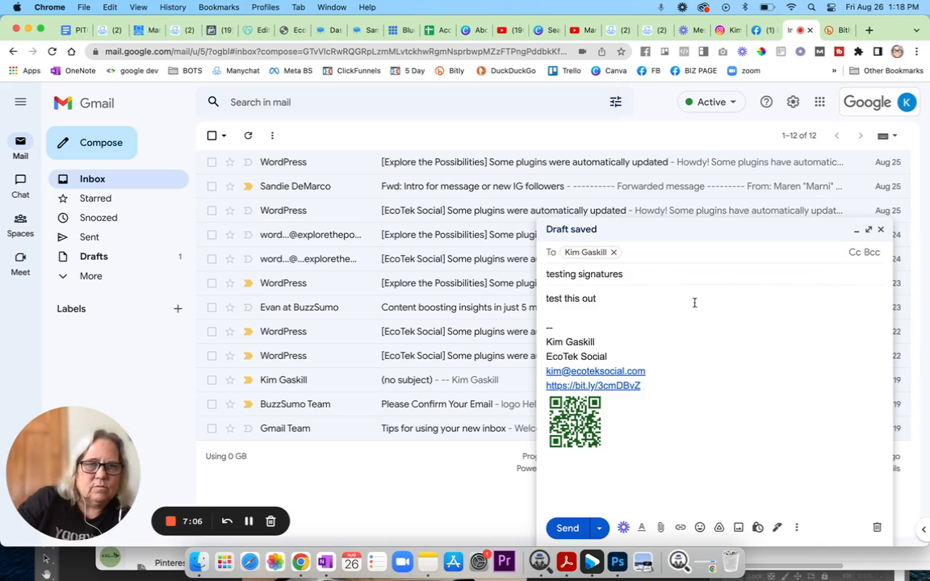
left_click(565, 528)
Open the 'testing signatures' email, test its bit.ly Messenger link, then return to Gmail.
left_click(274, 162)
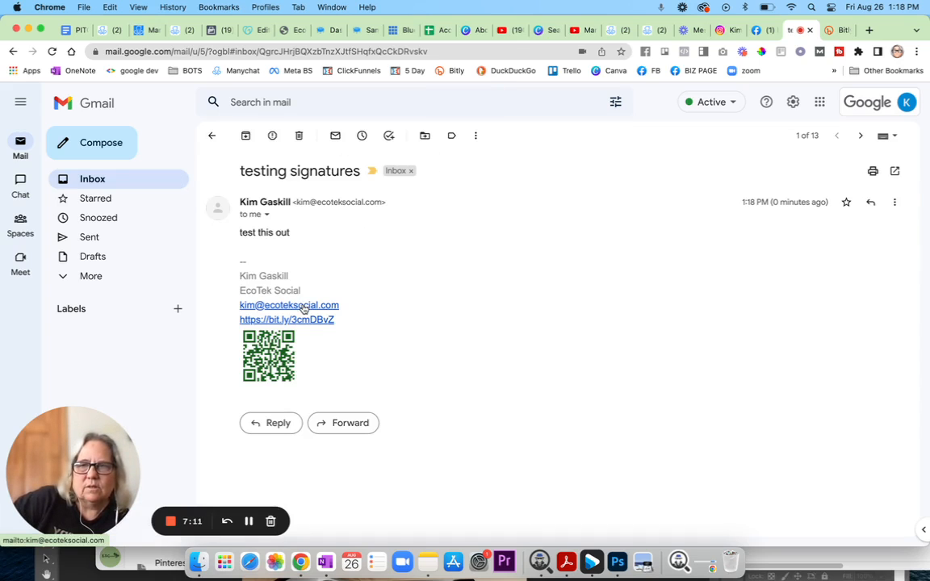
left_click(304, 307)
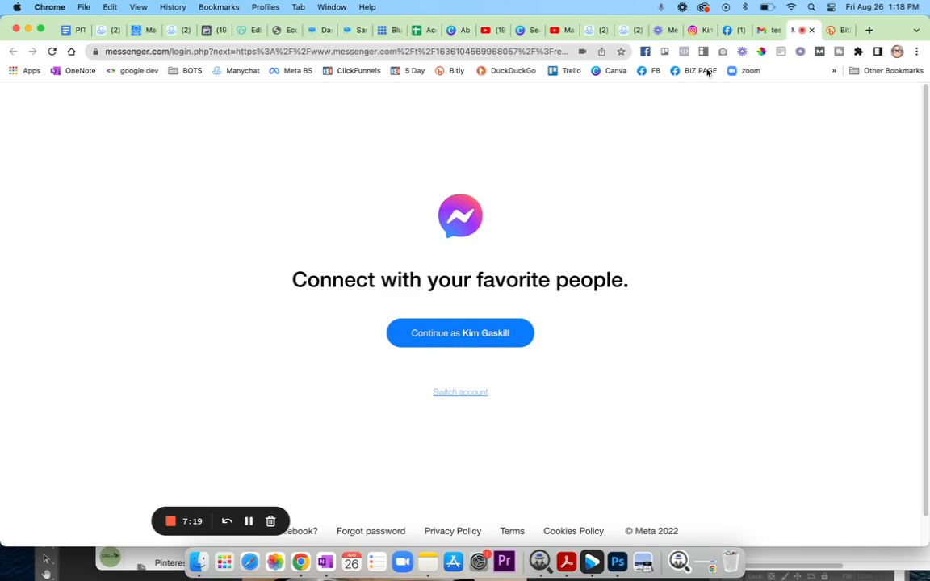
left_click(811, 31)
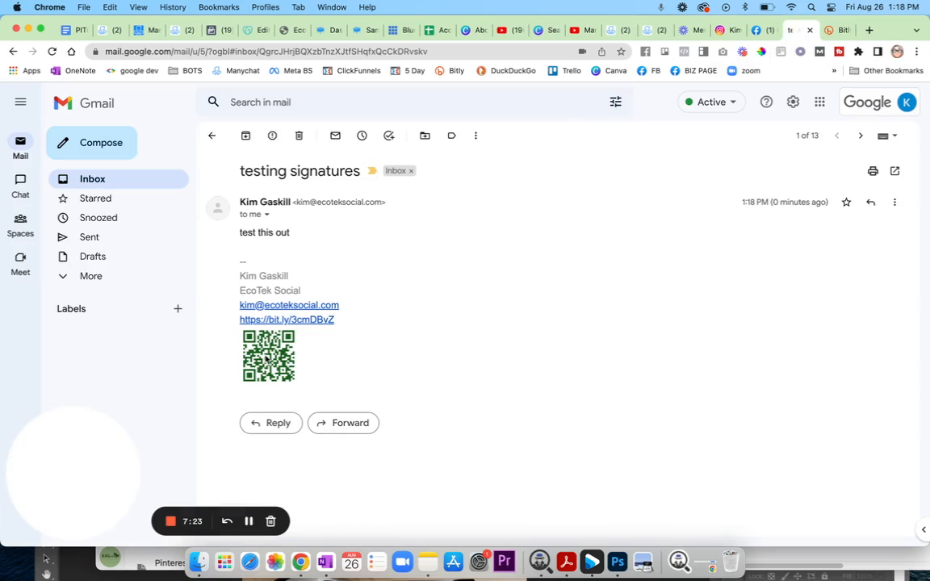